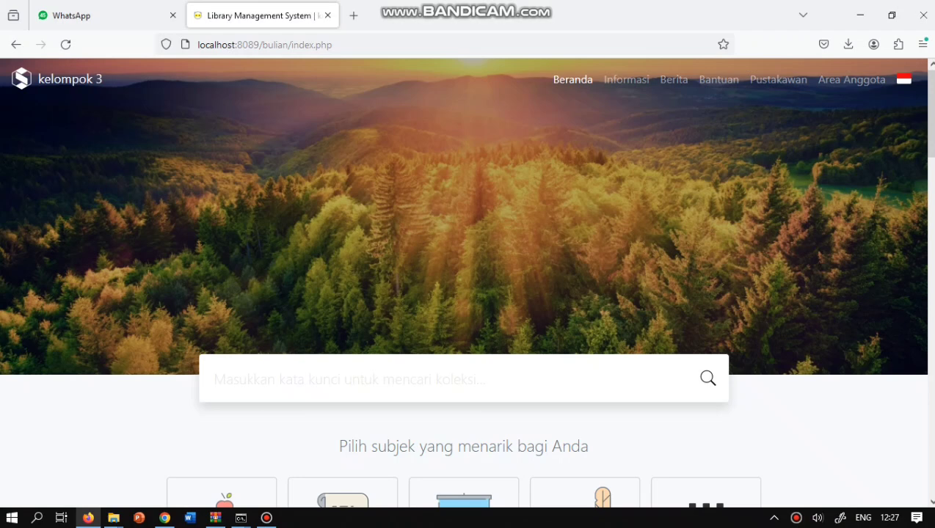
- Replace index.php in the address with admin/ to load localhost:8089/bulian/admin/
{"action": "left_click", "coordinate": [332, 45]}
{"action": "key", "text": "Return"}
{"action": "left_click", "coordinate": [333, 45]}
{"action": "left_click_drag", "start_coordinate": [332, 45], "coordinate": [290, 44]}
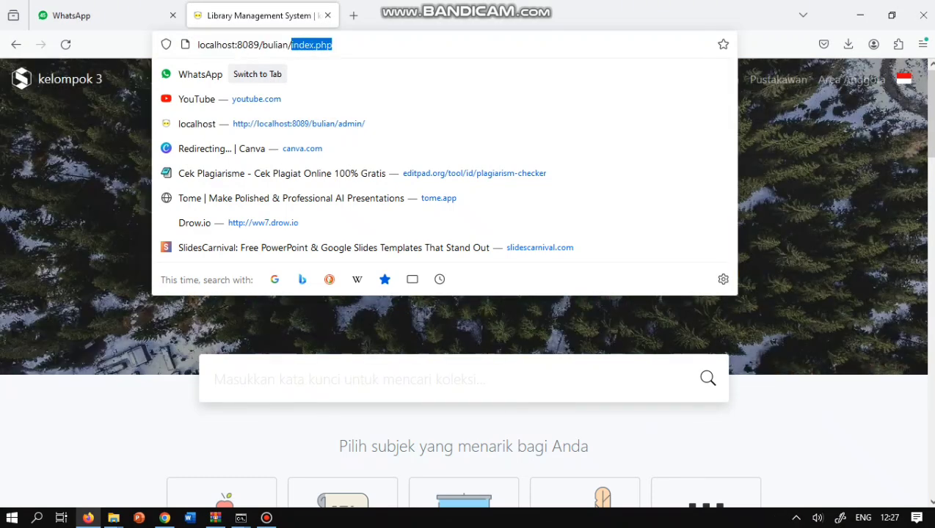
{"action": "left_click_drag", "start_coordinate": [333, 44], "coordinate": [289, 45]}
{"action": "type", "text": "admin/"}
{"action": "key", "text": "Return"}
- Sign in with the administrator username and password, dismissing the access-denied alert
{"action": "key", "text": "Return"}
{"action": "type", "text": "admin"}
{"action": "key", "text": "Tab"}
{"action": "type", "text": "admin"}
{"action": "key", "text": "Return"}
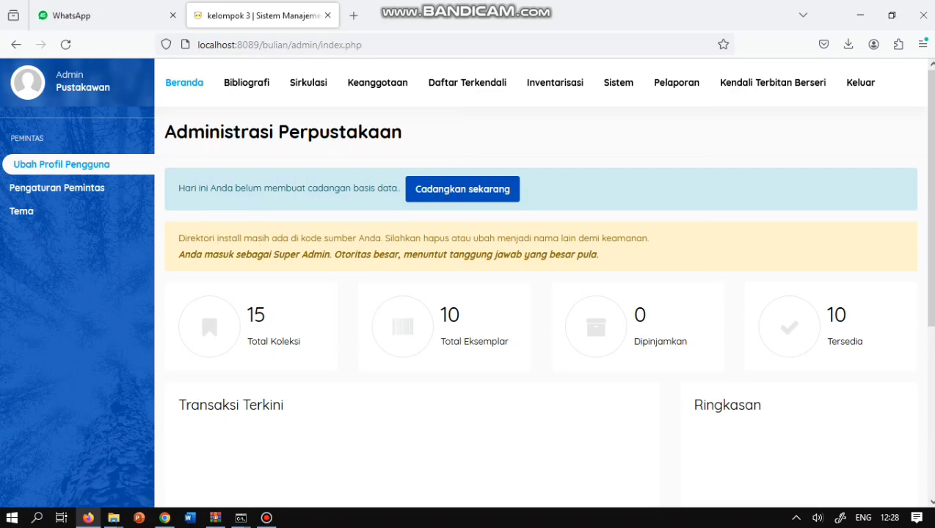
- Open the Sistem settings and keep Bahasa Indonesia as the default application language
{"action": "scroll", "coordinate": [773, 82], "scroll_direction": "down", "scroll_amount": 3}
{"action": "scroll", "coordinate": [773, 83], "scroll_direction": "up", "scroll_amount": 3}
{"action": "left_click", "coordinate": [618, 82]}
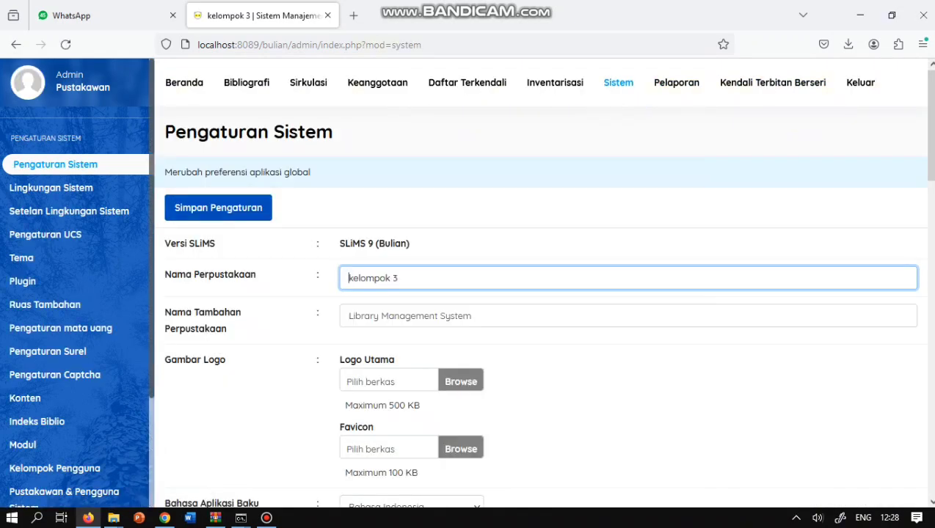
{"action": "scroll", "coordinate": [77, 294], "scroll_direction": "down", "scroll_amount": 2}
{"action": "scroll", "coordinate": [543, 294], "scroll_direction": "down", "scroll_amount": 5}
{"action": "left_click", "coordinate": [411, 162]}
{"action": "left_click", "coordinate": [396, 285]}
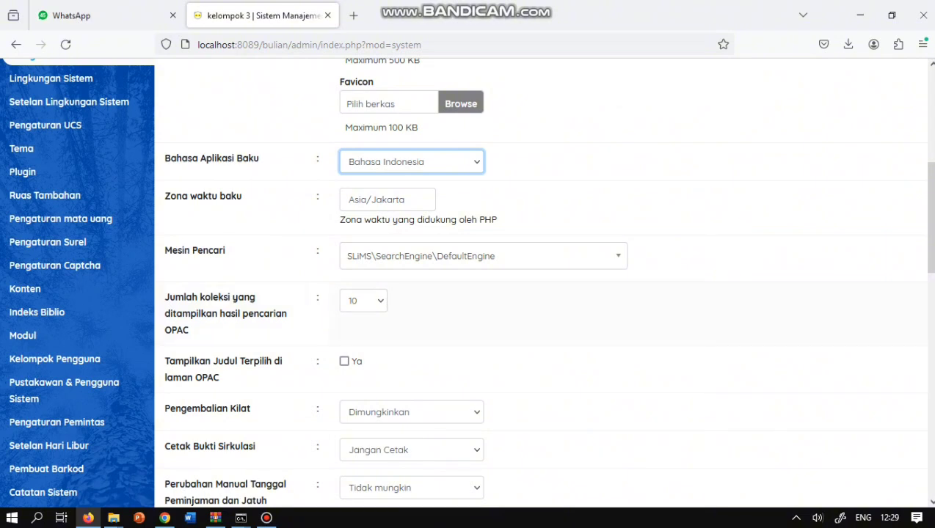
- On Kelompok Pengguna, start a new group named Administrator
{"action": "left_click", "coordinate": [54, 359]}
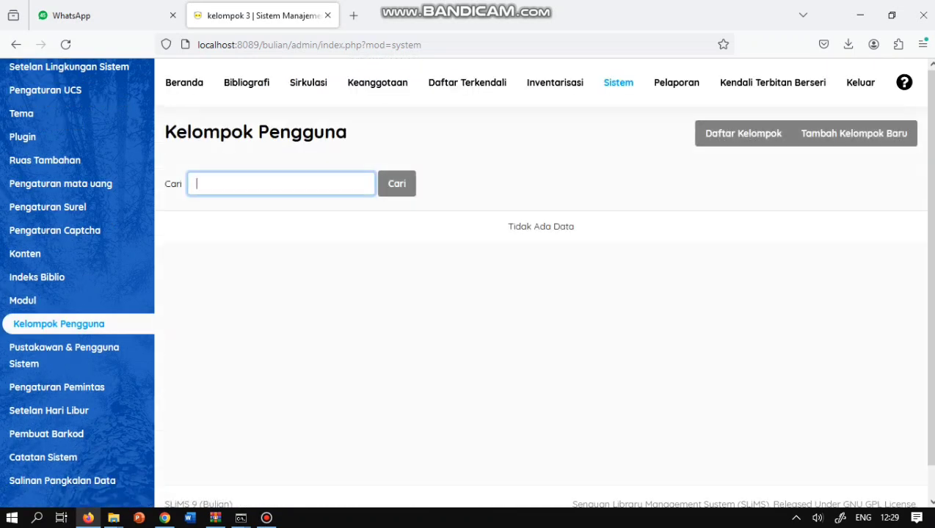
{"action": "left_click", "coordinate": [854, 133]}
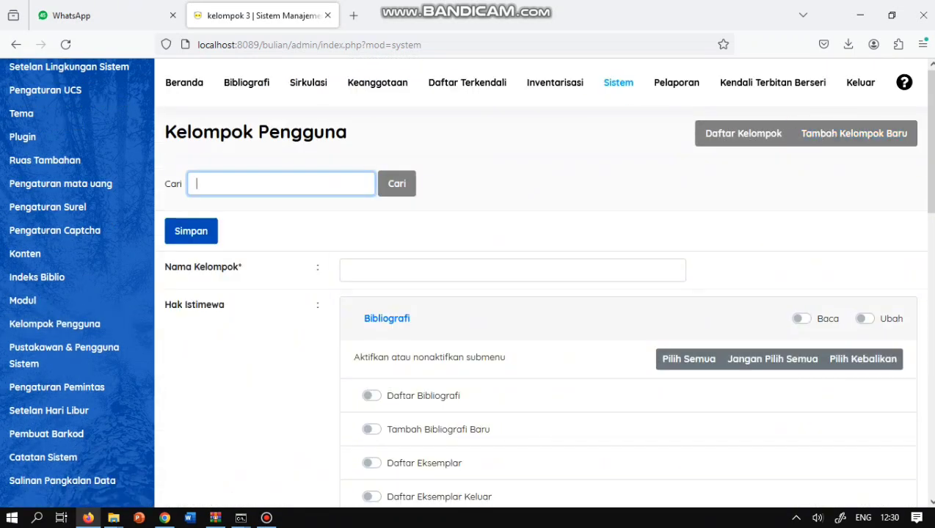
{"action": "left_click", "coordinate": [512, 270]}
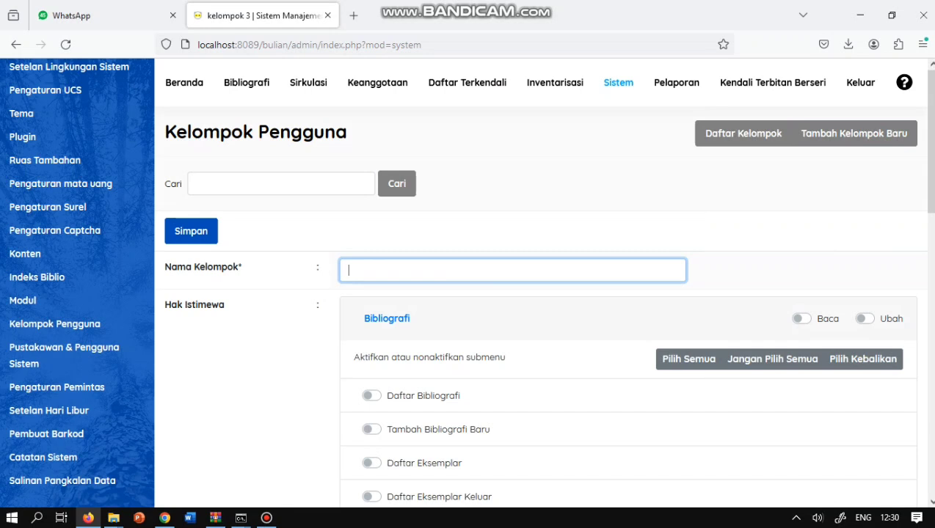
{"action": "type", "text": "Admin"}
{"action": "scroll", "coordinate": [542, 282], "scroll_direction": "down", "scroll_amount": 1}
{"action": "type", "text": "istrator"}
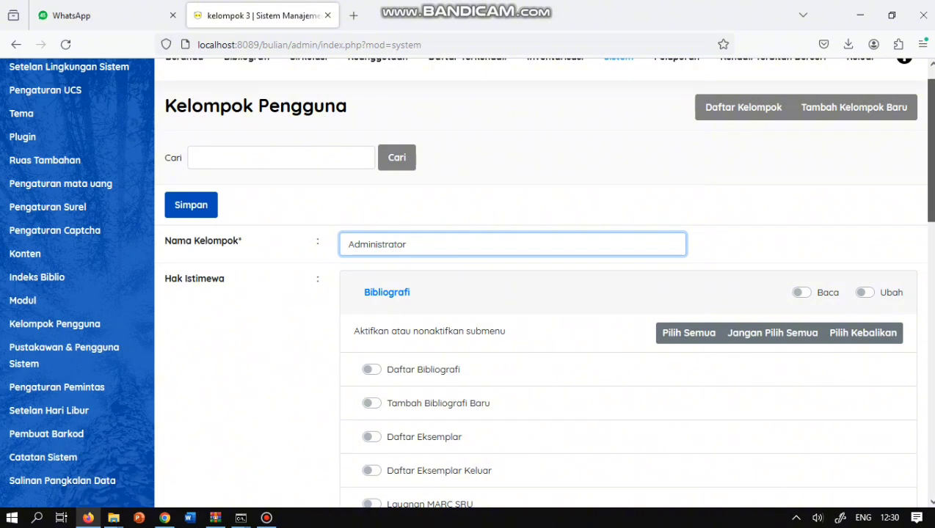
- Scroll through the Hak Istimewa privilege list for the new group
{"action": "scroll", "coordinate": [542, 282], "scroll_direction": "down", "scroll_amount": 1}
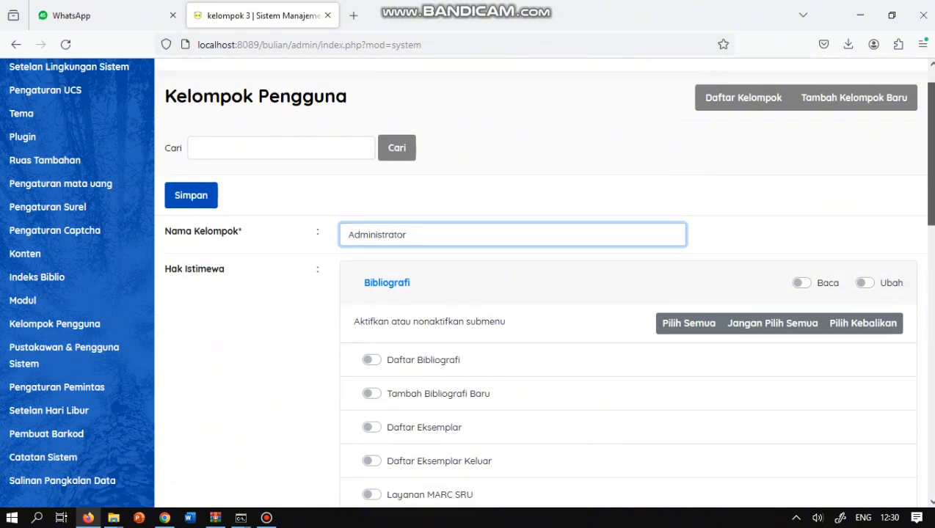
{"action": "scroll", "coordinate": [543, 282], "scroll_direction": "down", "scroll_amount": 4}
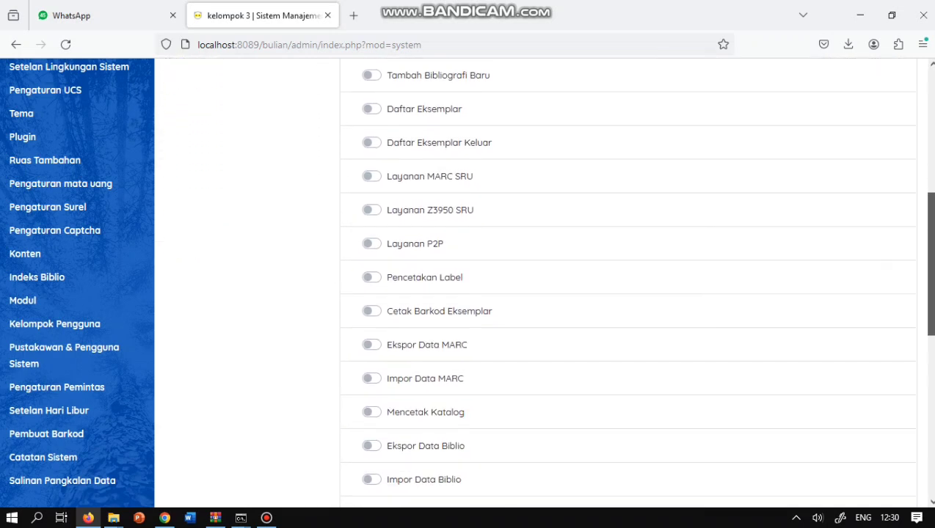
{"action": "scroll", "coordinate": [543, 282], "scroll_direction": "down", "scroll_amount": 1}
{"action": "scroll", "coordinate": [542, 282], "scroll_direction": "down", "scroll_amount": 3}
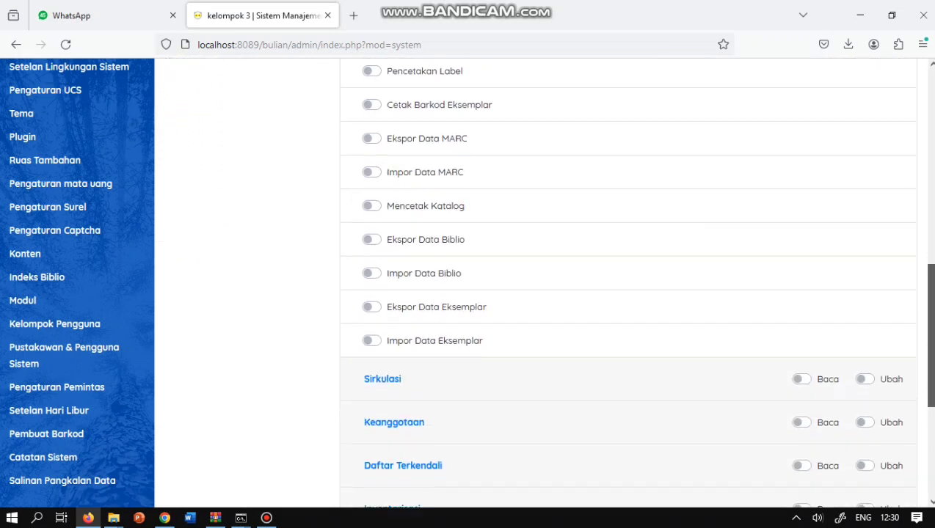
{"action": "scroll", "coordinate": [542, 282], "scroll_direction": "up", "scroll_amount": 7}
{"action": "scroll", "coordinate": [542, 282], "scroll_direction": "down", "scroll_amount": 1}
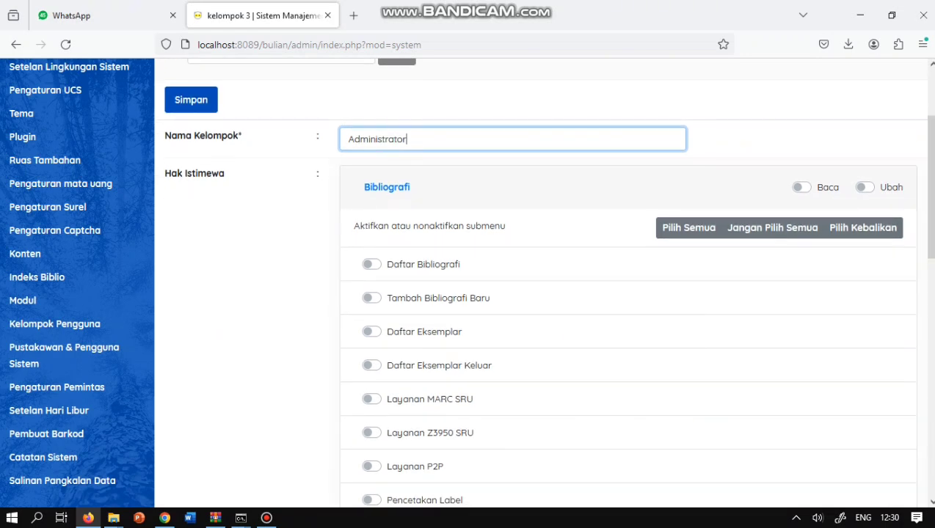
{"action": "scroll", "coordinate": [542, 282], "scroll_direction": "down", "scroll_amount": 5}
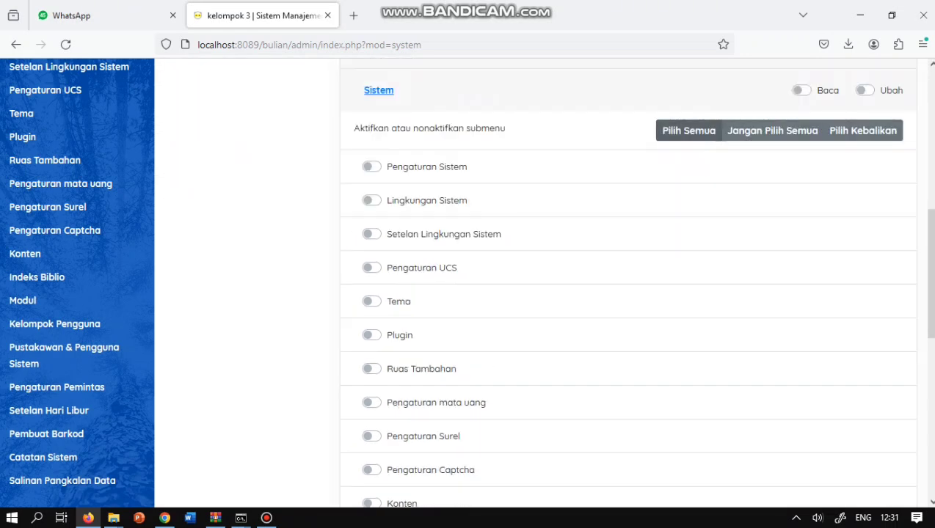
- Enable all Sistem submenus with read and edit access
{"action": "left_click", "coordinate": [689, 130]}
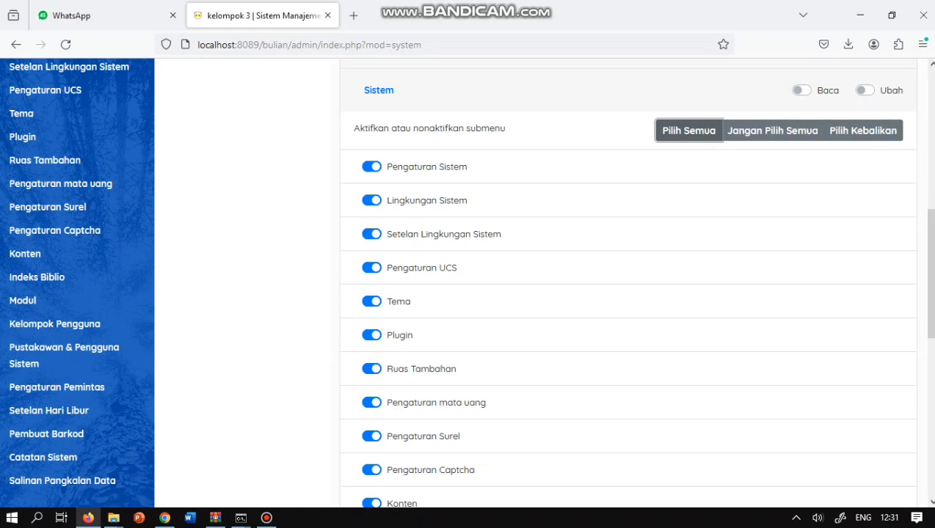
{"action": "left_click", "coordinate": [801, 90]}
{"action": "left_click", "coordinate": [864, 90]}
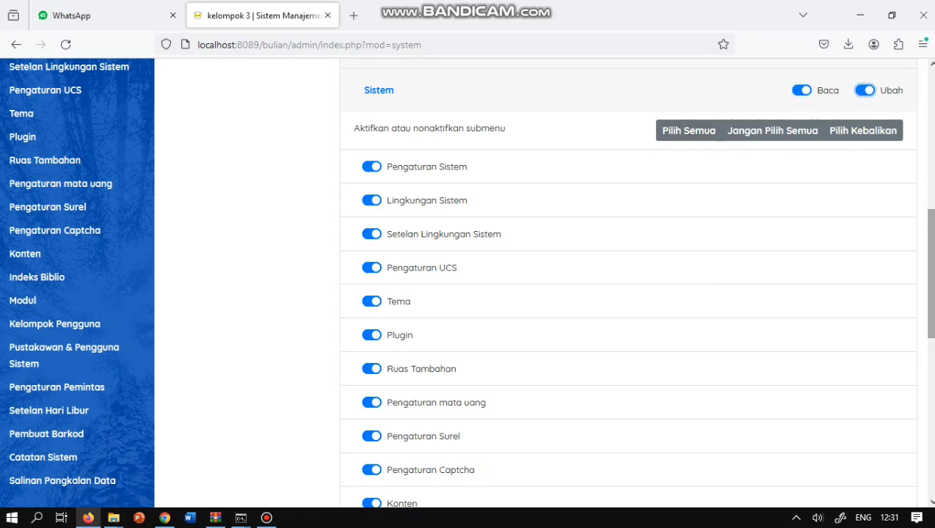
{"action": "scroll", "coordinate": [627, 279], "scroll_direction": "down", "scroll_amount": 7}
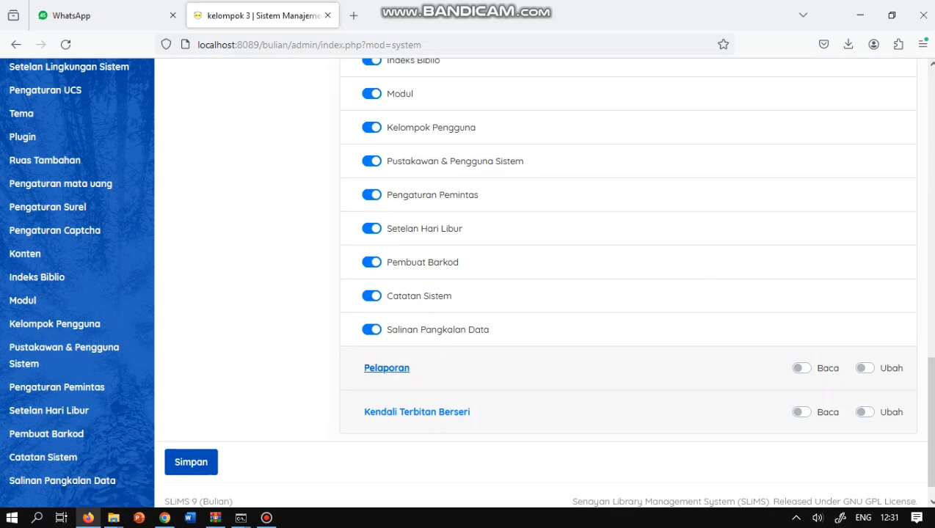
- Select all Pelaporan submenus, and give Keanggotaan all submenus plus read and edit access
{"action": "left_click", "coordinate": [386, 367]}
{"action": "scroll", "coordinate": [387, 367], "scroll_direction": "down", "scroll_amount": 2}
{"action": "left_click", "coordinate": [688, 223]}
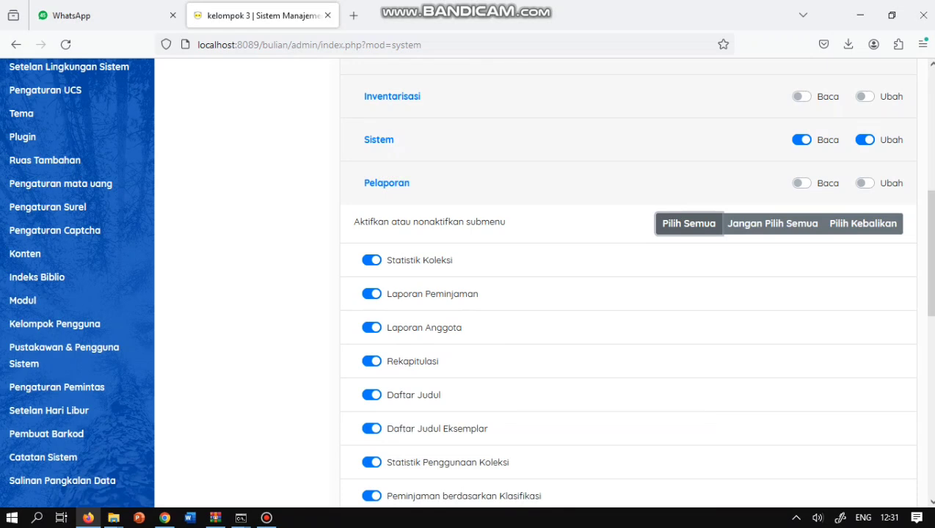
{"action": "scroll", "coordinate": [395, 216], "scroll_direction": "up", "scroll_amount": 5}
{"action": "left_click", "coordinate": [394, 215]}
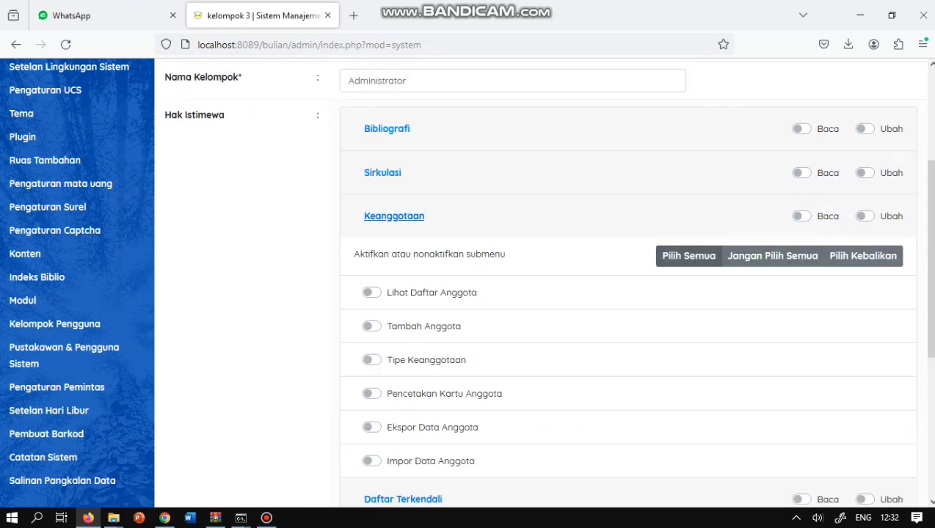
{"action": "left_click", "coordinate": [689, 255]}
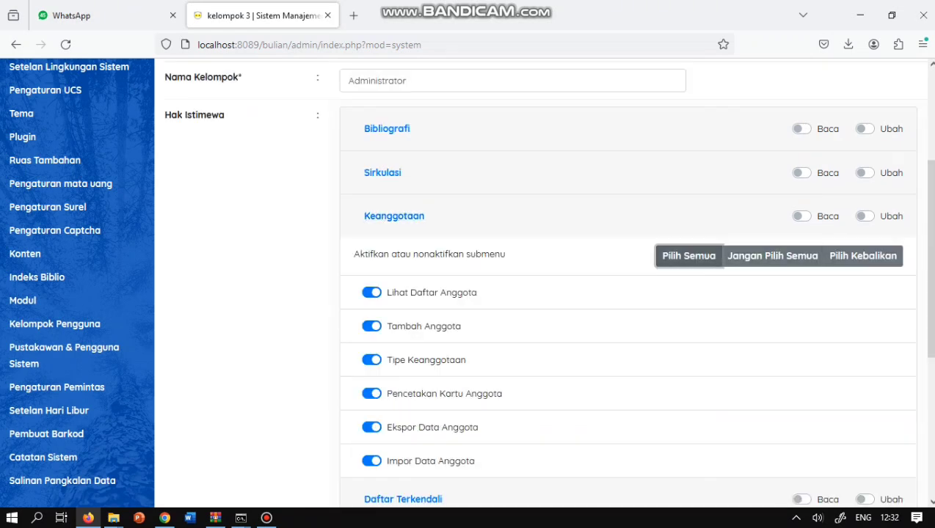
{"action": "left_click", "coordinate": [802, 215]}
{"action": "left_click", "coordinate": [864, 215]}
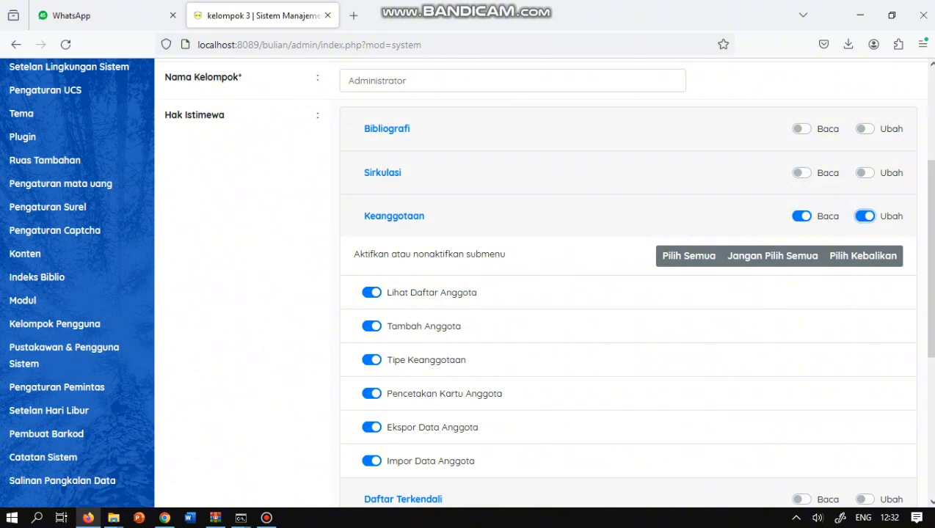
- Grant Pelaporan read and edit access, then try saving the group
{"action": "scroll", "coordinate": [627, 294], "scroll_direction": "down", "scroll_amount": 3}
{"action": "left_click", "coordinate": [801, 408]}
{"action": "left_click", "coordinate": [864, 408]}
{"action": "scroll", "coordinate": [627, 294], "scroll_direction": "up", "scroll_amount": 10}
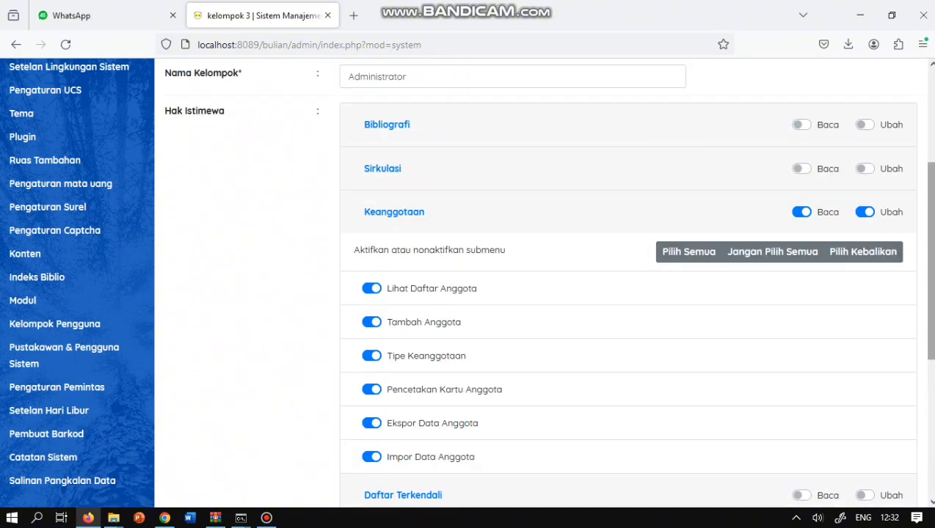
{"action": "left_click", "coordinate": [191, 231]}
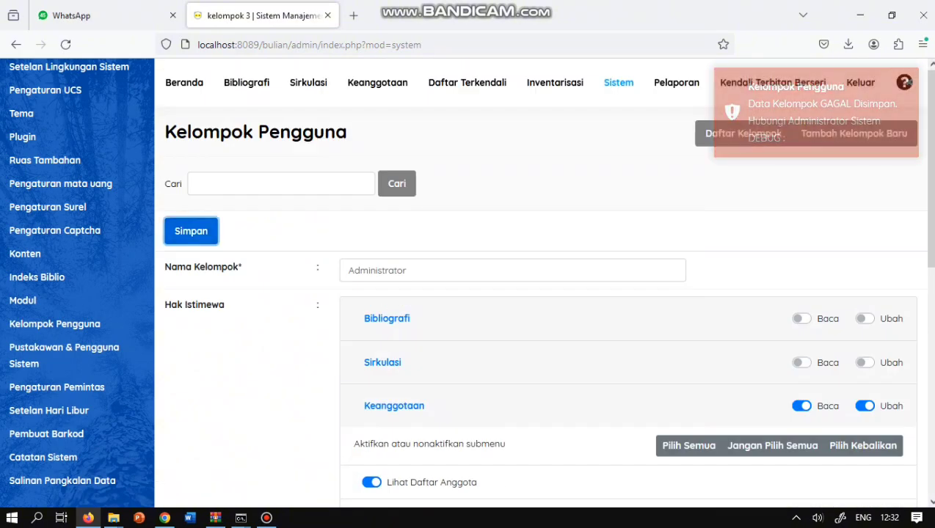
- Append 3 to the group name, making it Administrator3, and save it
{"action": "scroll", "coordinate": [541, 283], "scroll_direction": "down", "scroll_amount": 6}
{"action": "left_click_drag", "start_coordinate": [932, 400], "coordinate": [931, 212]}
{"action": "left_click", "coordinate": [469, 188]}
{"action": "type", "text": "3"}
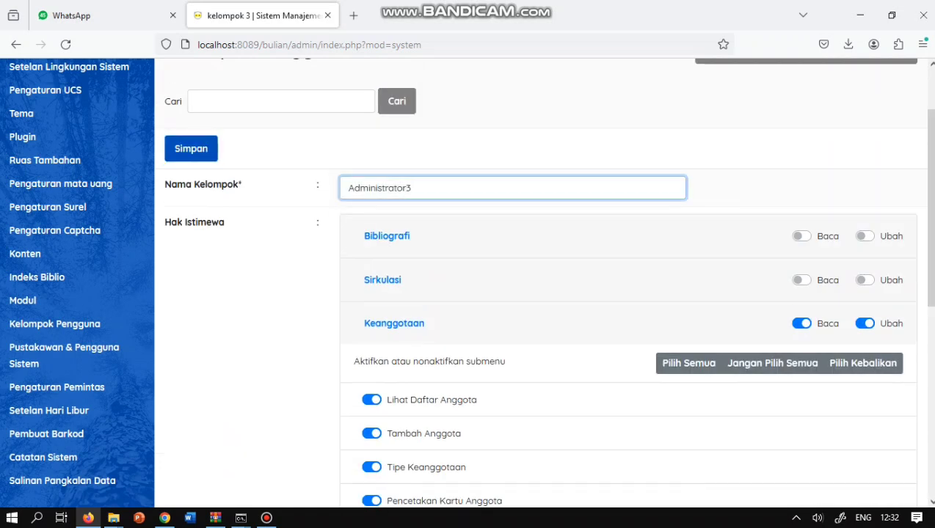
{"action": "left_click", "coordinate": [191, 148]}
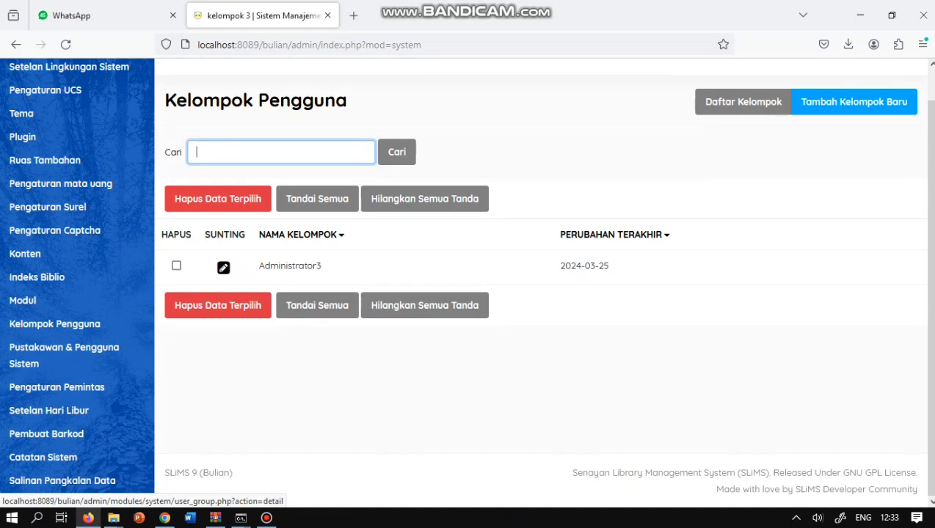
- Start a new group named Bibliografi with Bibliografi read and edit access
{"action": "left_click", "coordinate": [854, 102]}
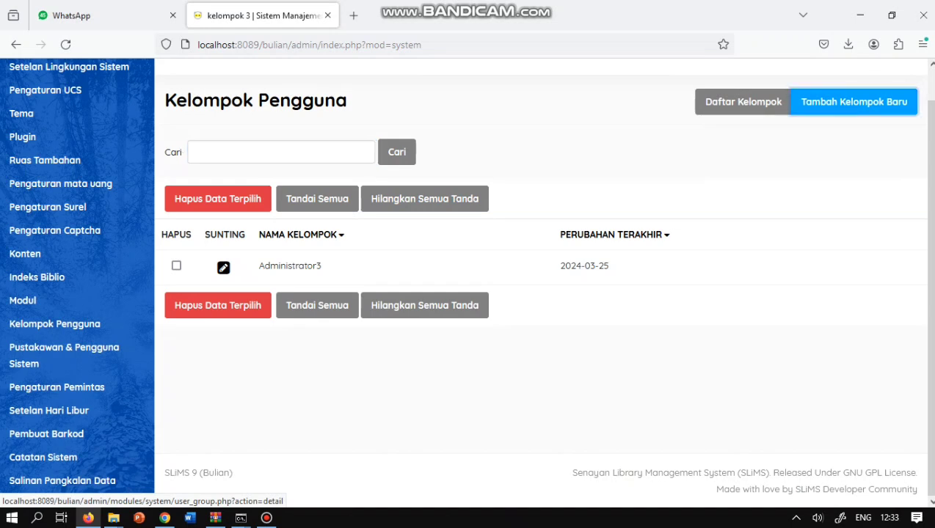
{"action": "left_click", "coordinate": [512, 239]}
{"action": "type", "text": "Bibliografi"}
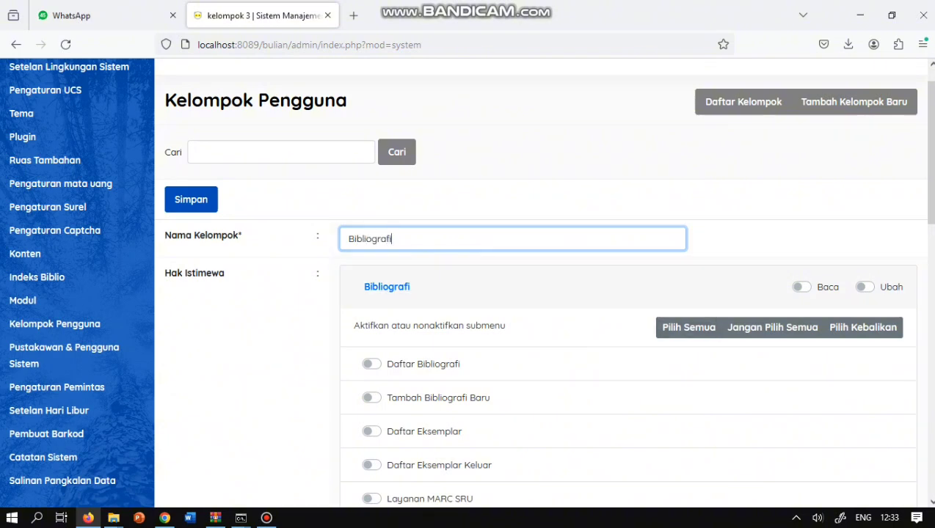
{"action": "left_click", "coordinate": [800, 287]}
{"action": "left_click", "coordinate": [864, 287]}
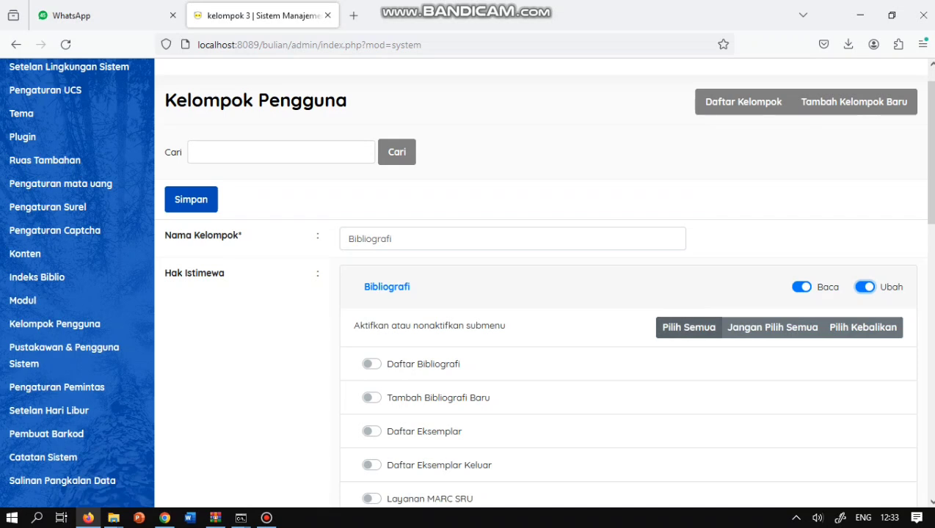
- Enable Daftar Bibliografi, Tambah Bibliografi Baru, Daftar Eksemplar and all Bibliografi submenus, then save
{"action": "left_click", "coordinate": [371, 364]}
{"action": "left_click", "coordinate": [372, 398]}
{"action": "left_click", "coordinate": [372, 432]}
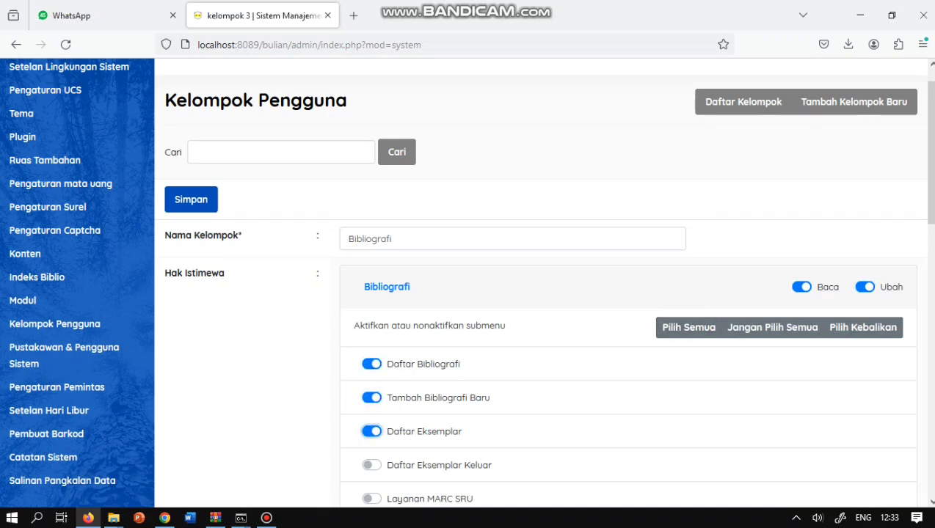
{"action": "scroll", "coordinate": [772, 190], "scroll_direction": "down", "scroll_amount": 4}
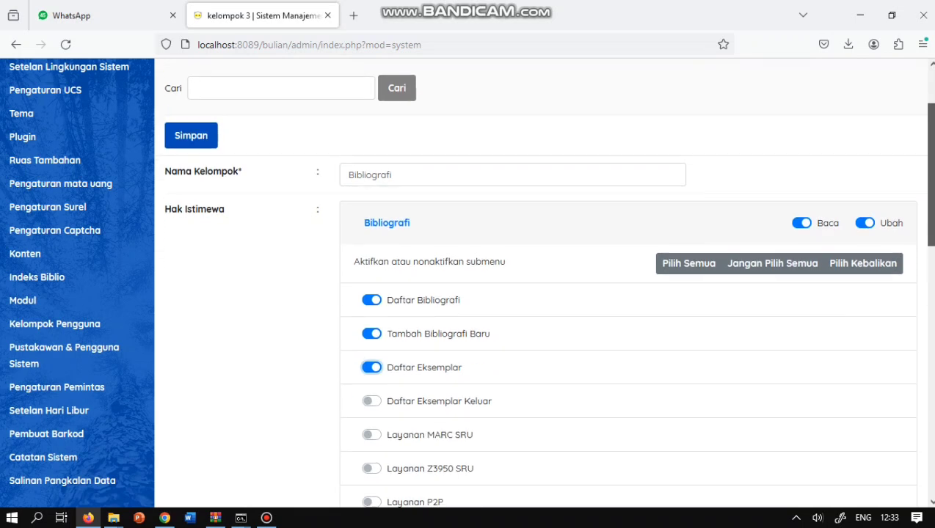
{"action": "left_click", "coordinate": [688, 190]}
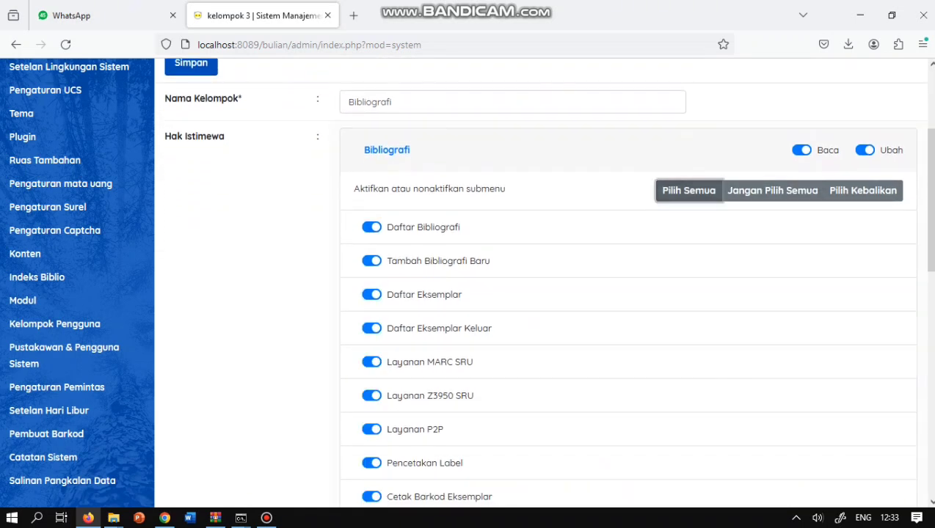
{"action": "scroll", "coordinate": [688, 190], "scroll_direction": "down", "scroll_amount": 1}
{"action": "scroll", "coordinate": [403, 265], "scroll_direction": "down", "scroll_amount": 15}
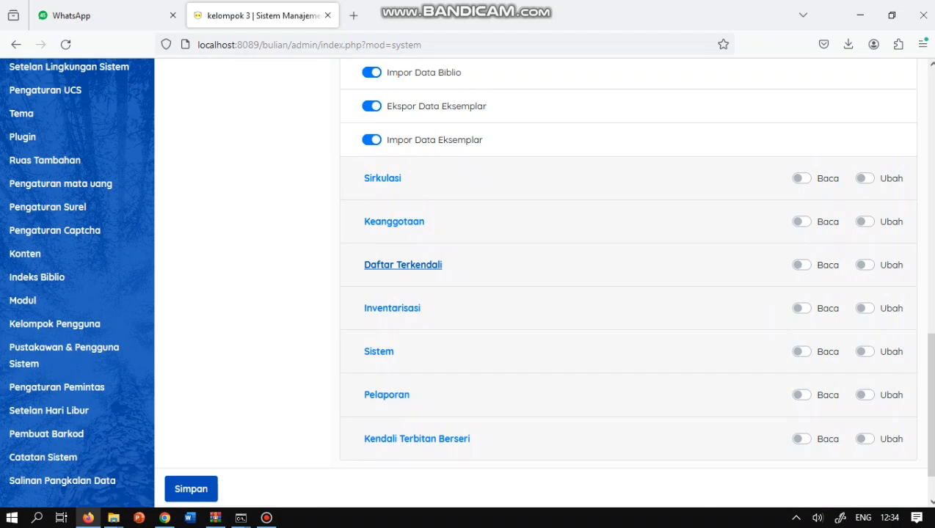
{"action": "left_click", "coordinate": [191, 489]}
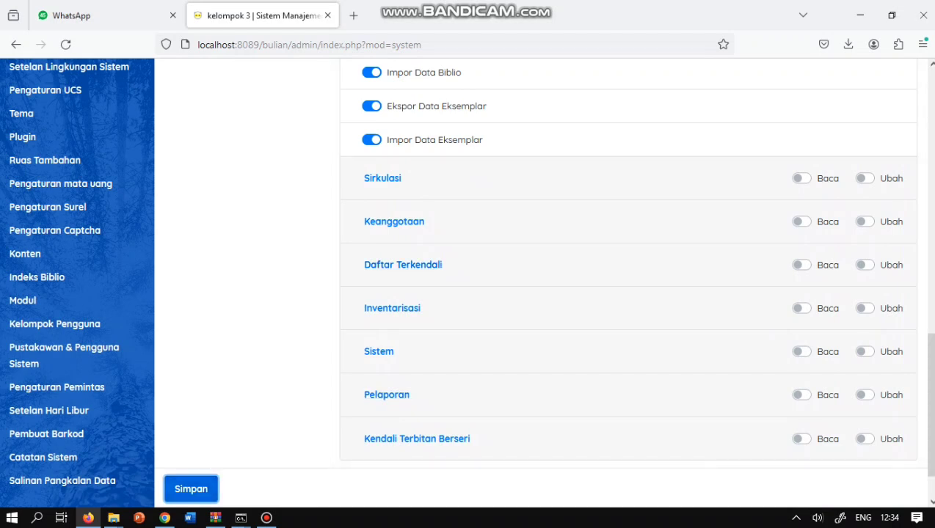
- Start a new group named Sirkulasi with all Sirkulasi submenus plus read and edit access
{"action": "left_click", "coordinate": [854, 101]}
{"action": "left_click", "coordinate": [513, 238]}
{"action": "type", "text": "Sirkulasi"}
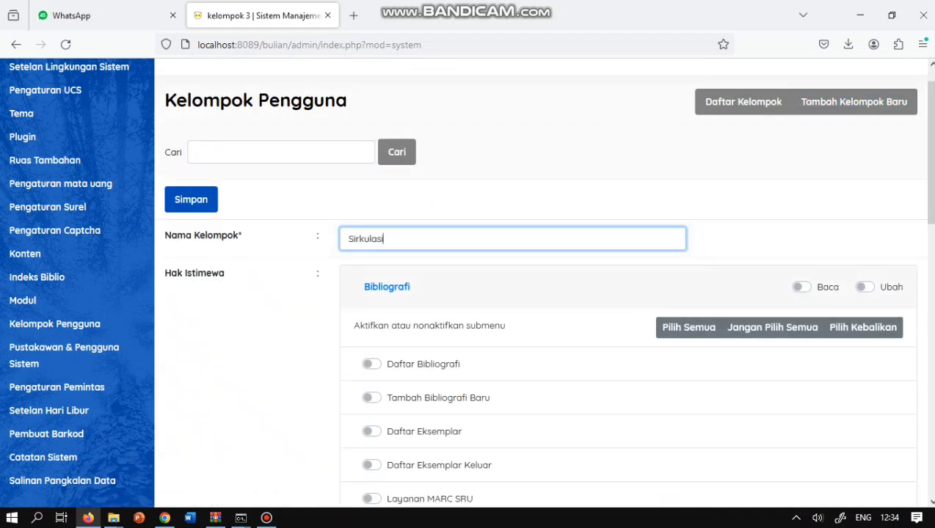
{"action": "scroll", "coordinate": [545, 289], "scroll_direction": "down", "scroll_amount": 8}
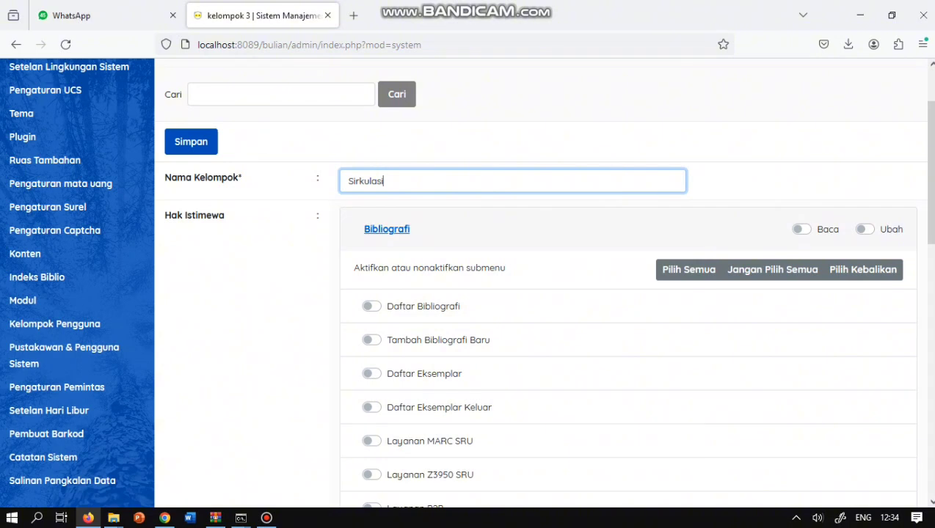
{"action": "left_click", "coordinate": [382, 397]}
{"action": "left_click", "coordinate": [688, 162]}
{"action": "left_click", "coordinate": [802, 123]}
{"action": "left_click", "coordinate": [865, 123]}
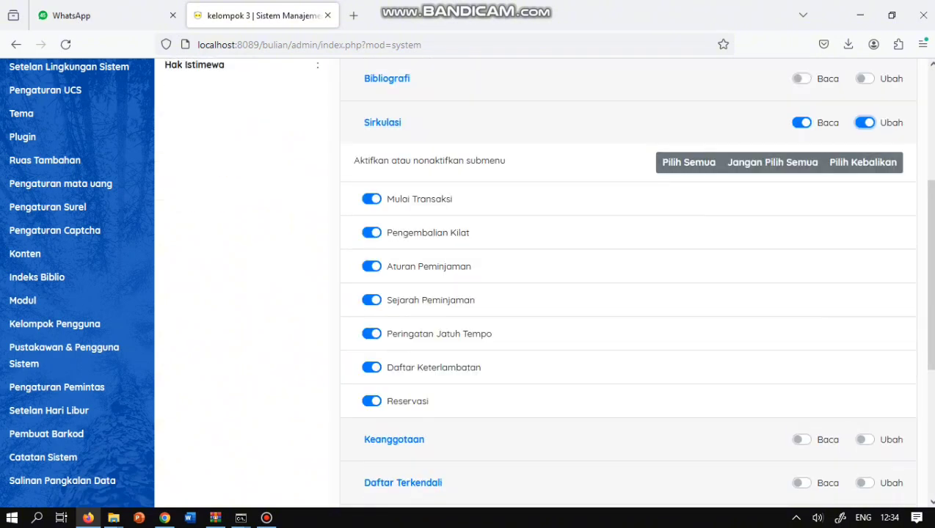
- Give Keanggotaan read and edit access plus member list, add member, membership types and card printing
{"action": "left_click", "coordinate": [394, 439]}
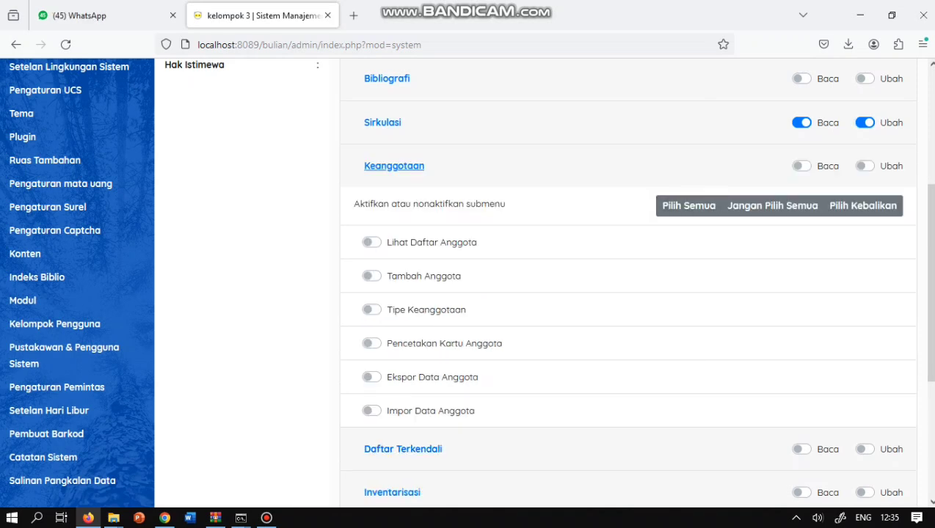
{"action": "left_click", "coordinate": [371, 242]}
{"action": "left_click", "coordinate": [371, 276]}
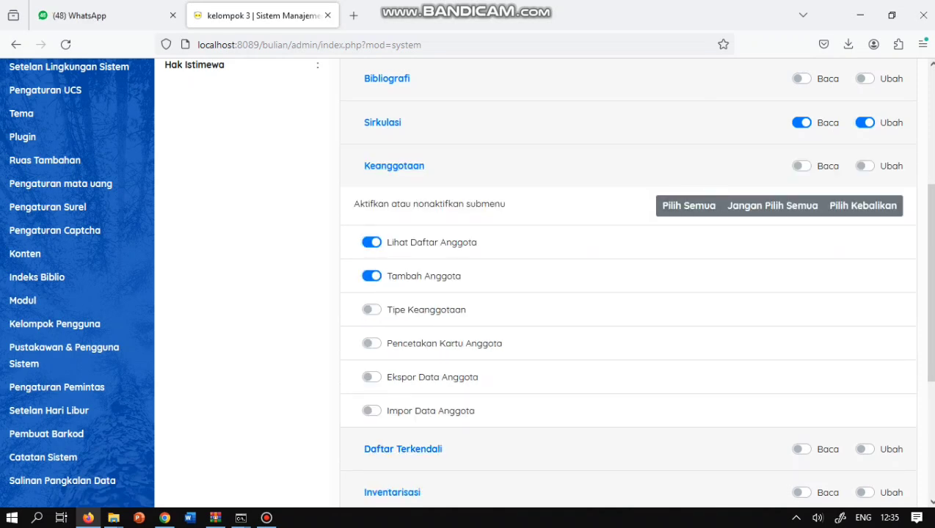
{"action": "left_click", "coordinate": [801, 166]}
{"action": "left_click", "coordinate": [864, 166]}
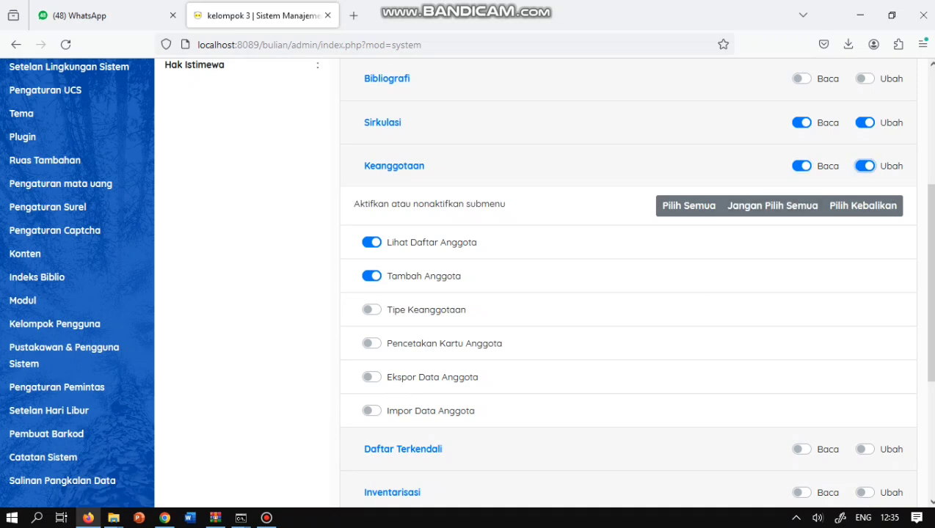
{"action": "left_click", "coordinate": [371, 310]}
{"action": "left_click", "coordinate": [371, 344]}
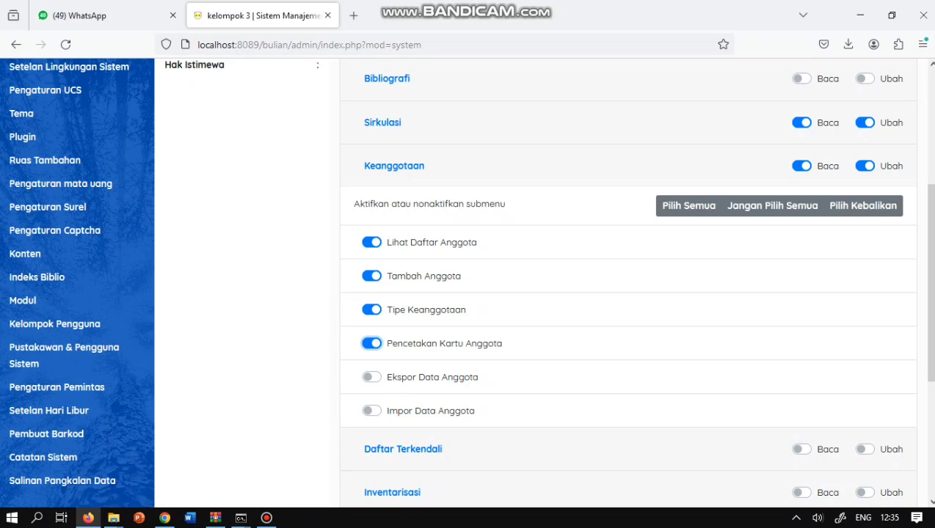
{"action": "scroll", "coordinate": [627, 293], "scroll_direction": "down", "scroll_amount": 5}
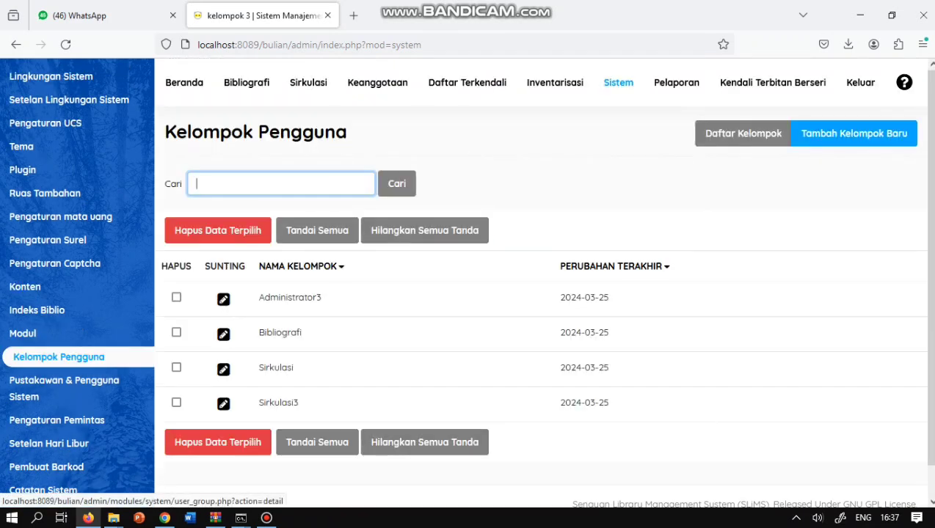
- Review the Kelompok Pengguna list, toggling the Sirkulasi3 row selection on and off
{"action": "left_click", "coordinate": [278, 403]}
{"action": "left_click", "coordinate": [279, 403]}
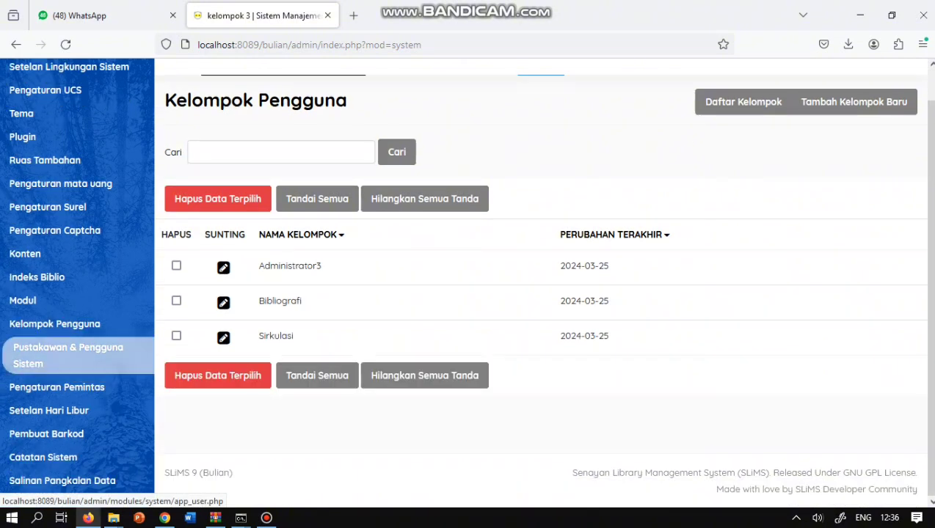
{"action": "left_click", "coordinate": [64, 356]}
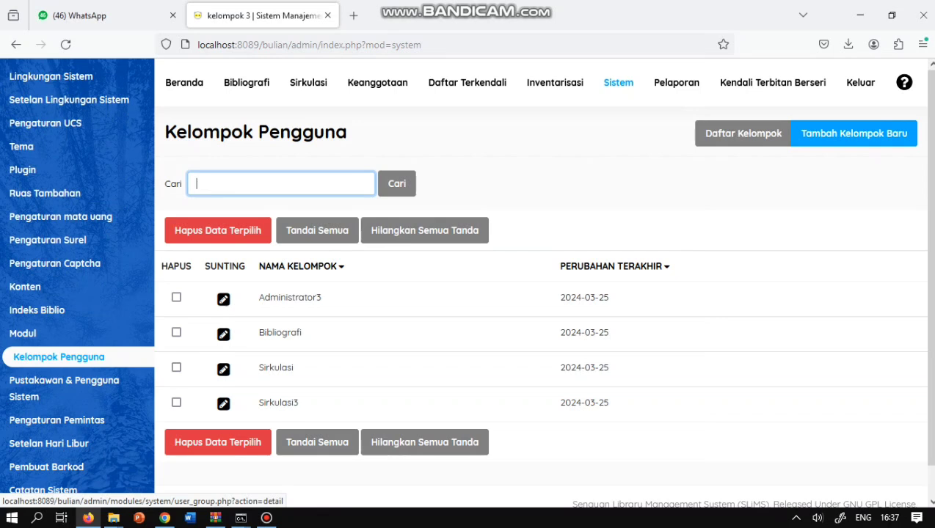
{"action": "left_click", "coordinate": [176, 402]}
{"action": "left_click", "coordinate": [176, 402]}
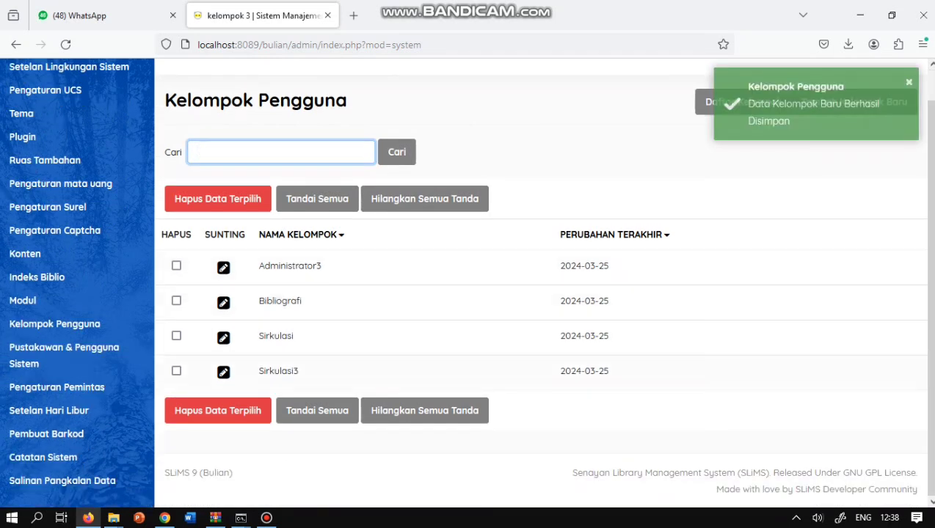
- Start a new librarian account and enter its login name, real name and e-mail address
{"action": "left_click", "coordinate": [82, 365]}
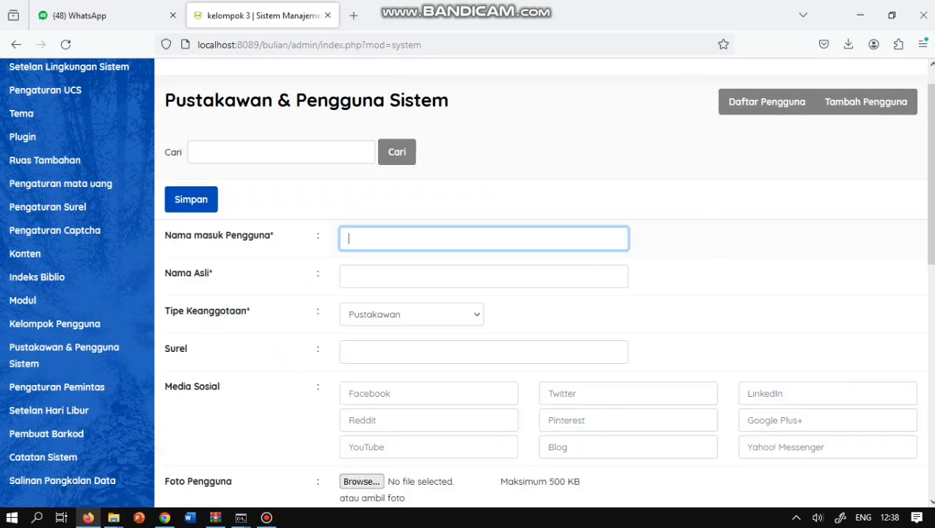
{"action": "type", "text": "khaira"}
{"action": "left_click", "coordinate": [484, 276]}
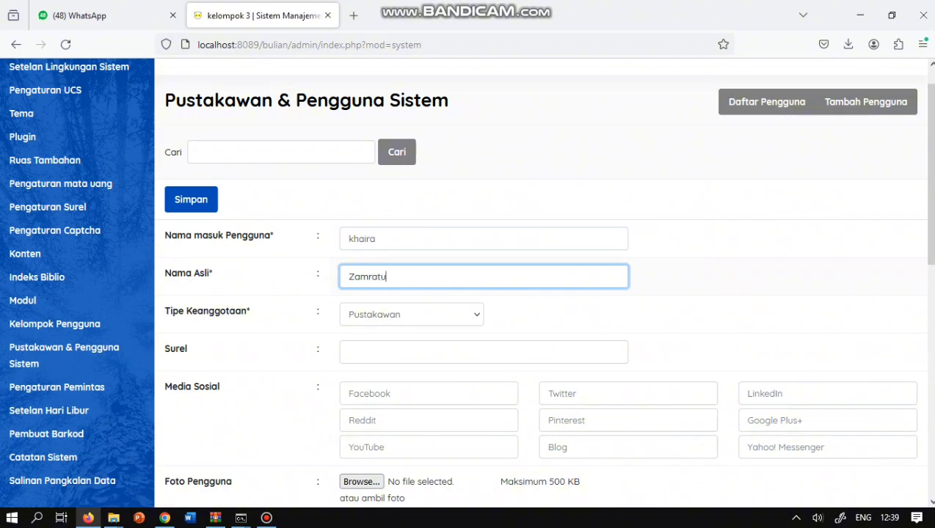
{"action": "left_click", "coordinate": [483, 352]}
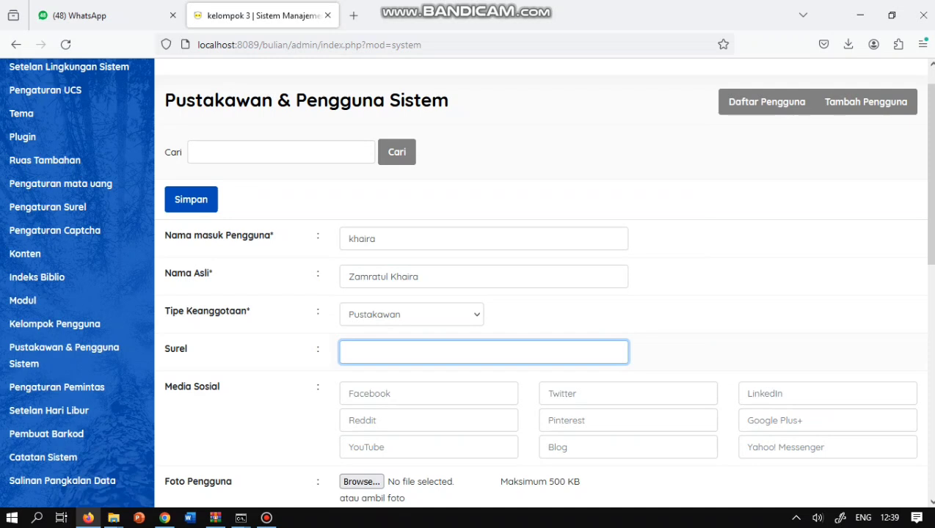
- Set the photo size to 3x4 and assign the user to the Administrator3 group
{"action": "scroll", "coordinate": [542, 284], "scroll_direction": "down", "scroll_amount": 5}
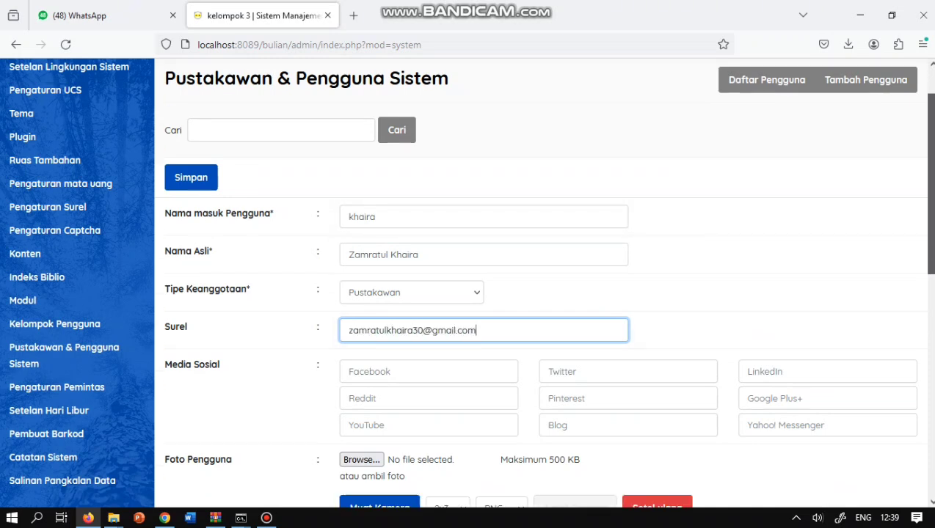
{"action": "left_click", "coordinate": [447, 325]}
{"action": "left_click", "coordinate": [444, 356]}
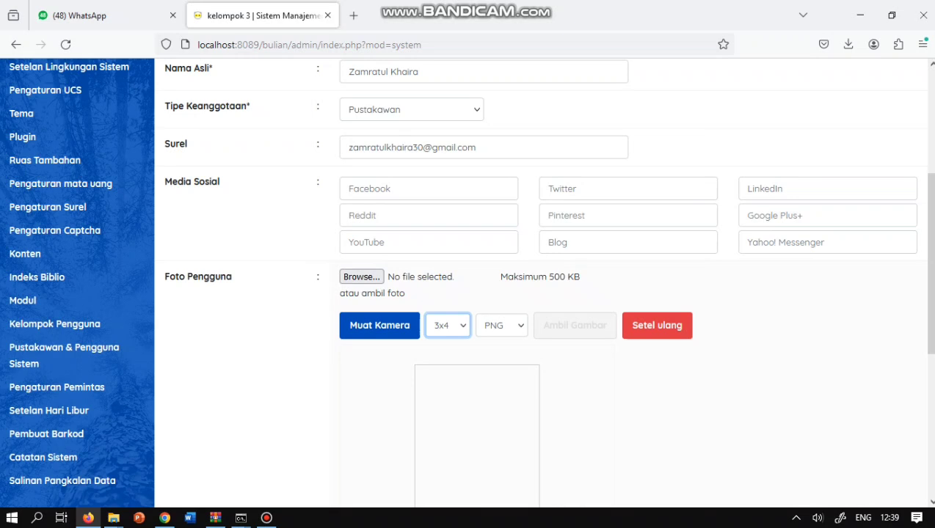
{"action": "scroll", "coordinate": [379, 325], "scroll_direction": "down", "scroll_amount": 5}
{"action": "left_click", "coordinate": [344, 322]}
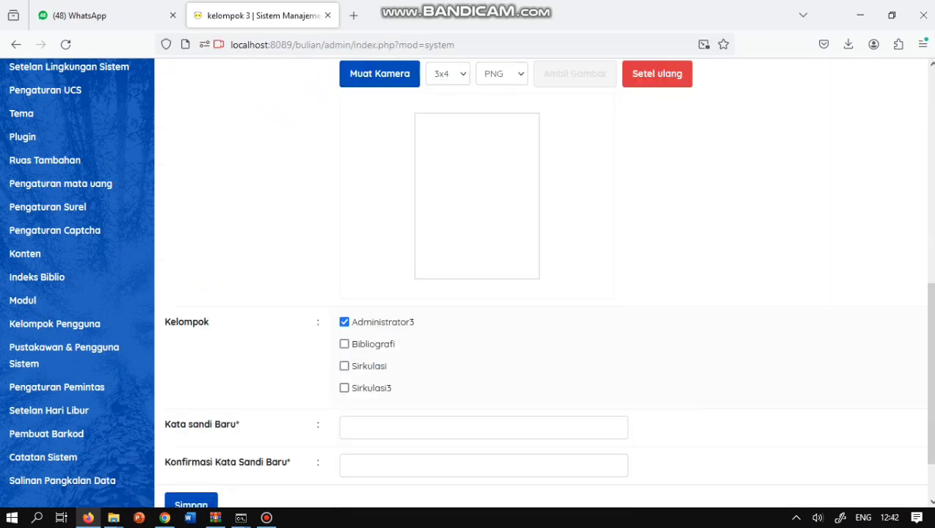
- Enter and confirm the account password, then submit the new user
{"action": "left_click", "coordinate": [483, 428]}
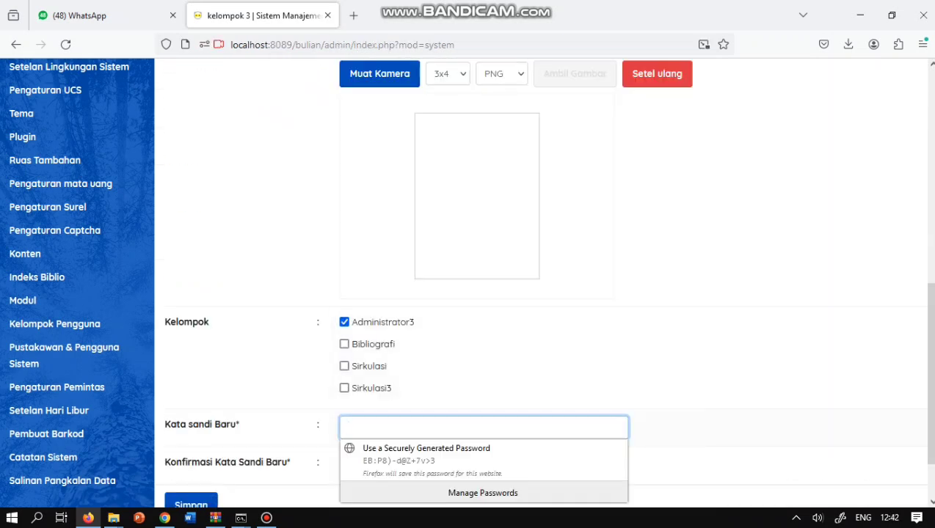
{"action": "type", "text": "a"}
{"action": "key", "text": "BackSpace"}
{"action": "type", "text": "admin"}
{"action": "left_click", "coordinate": [483, 465]}
{"action": "type", "text": "admin"}
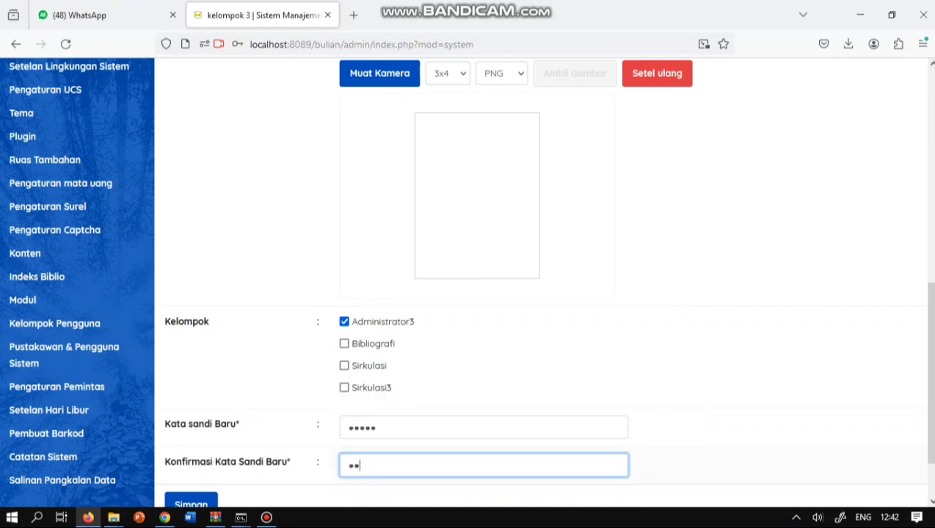
{"action": "scroll", "coordinate": [540, 279], "scroll_direction": "down", "scroll_amount": 2}
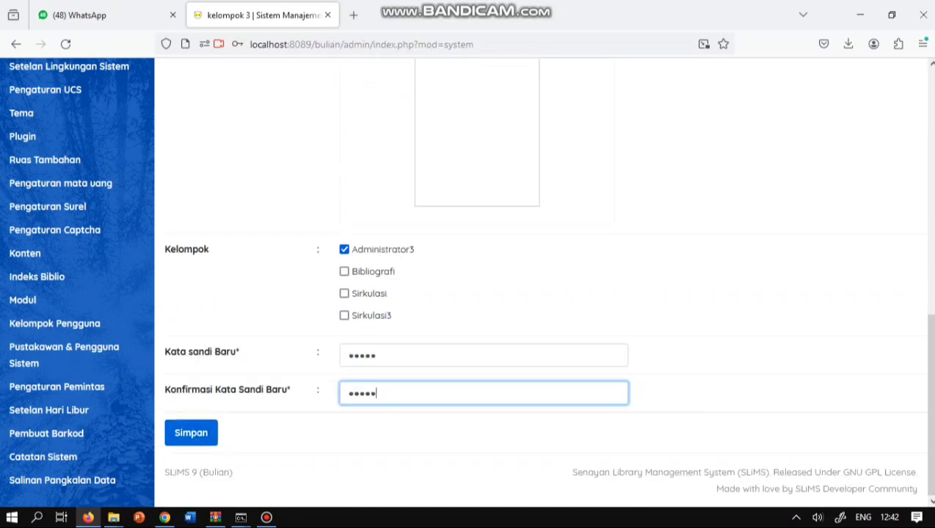
{"action": "key", "text": "Tab"}
{"action": "key", "text": "Return"}
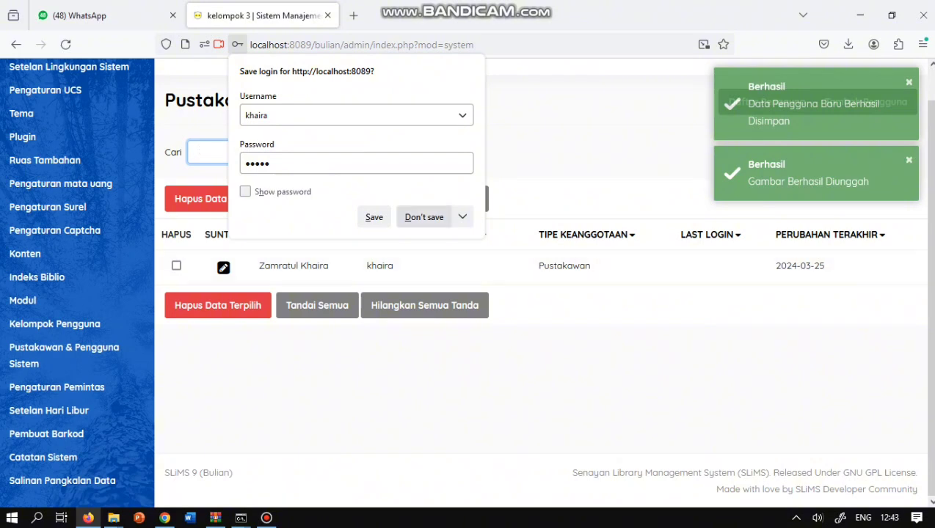
- Decline Firefox's save-login prompt and open the Tipe Keanggotaan list
{"action": "left_click", "coordinate": [425, 217]}
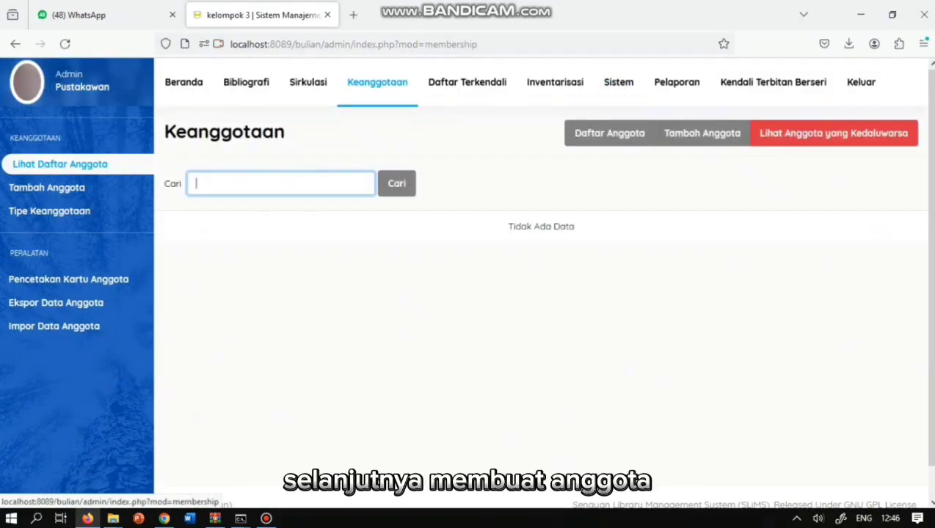
{"action": "left_click", "coordinate": [49, 210]}
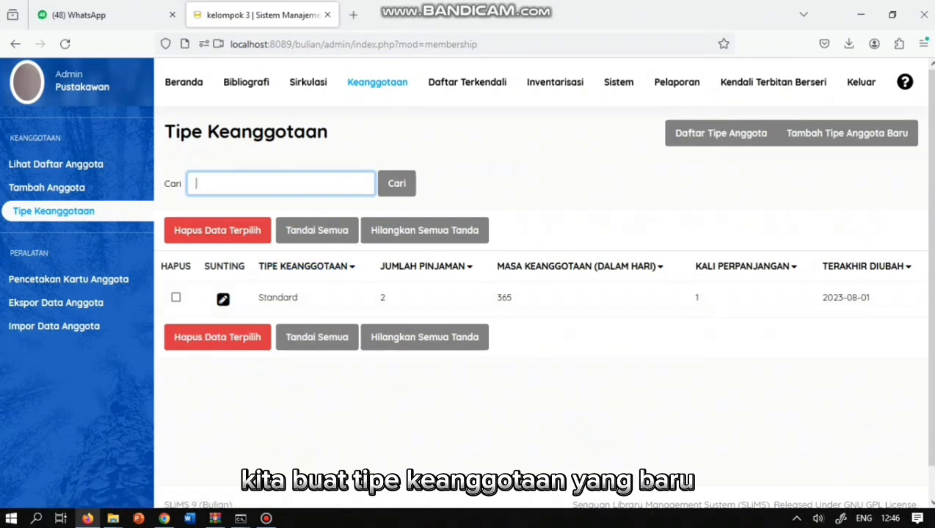
- Start a new membership type named Mahasiswa with 3 loans and a 7-day loan period
{"action": "left_click", "coordinate": [847, 133]}
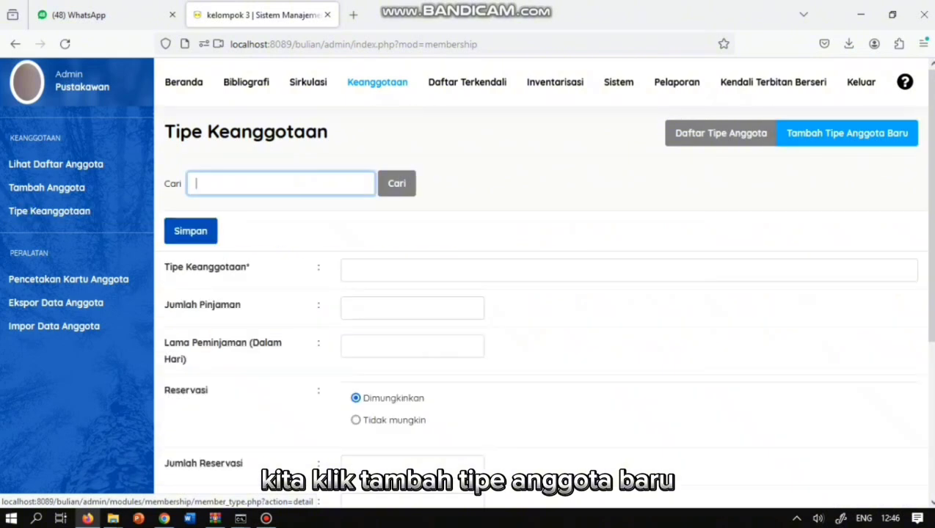
{"action": "left_click", "coordinate": [440, 270]}
{"action": "type", "text": "Ma"}
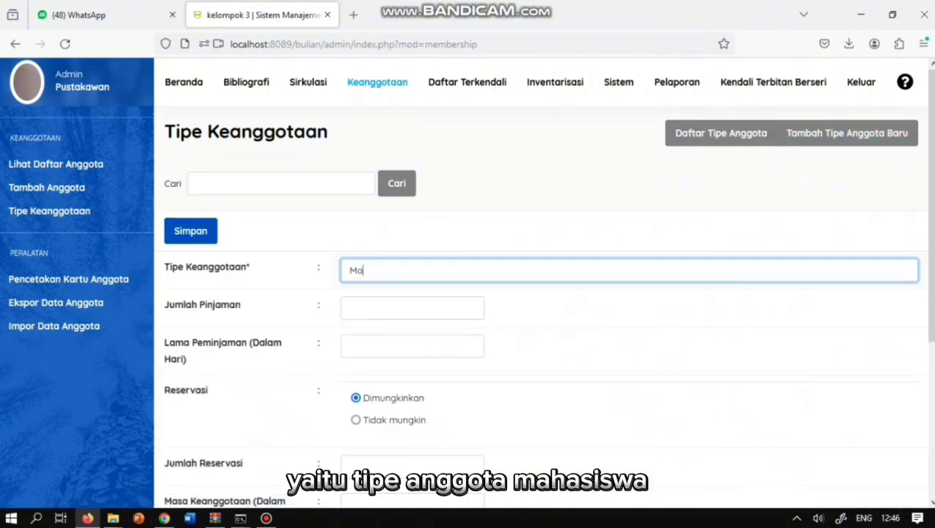
{"action": "type", "text": "hasiswa"}
{"action": "left_click", "coordinate": [412, 308]}
{"action": "type", "text": "3"}
{"action": "left_click", "coordinate": [412, 346]}
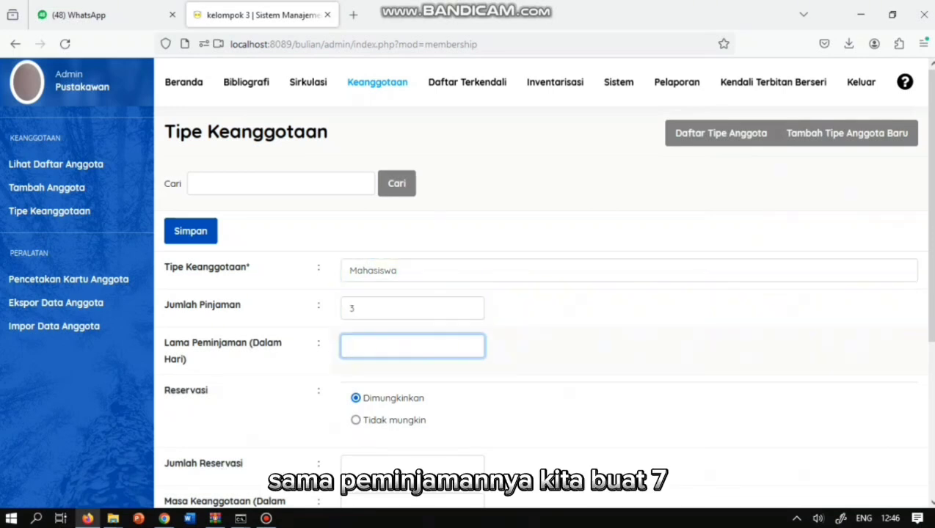
{"action": "type", "text": "7"}
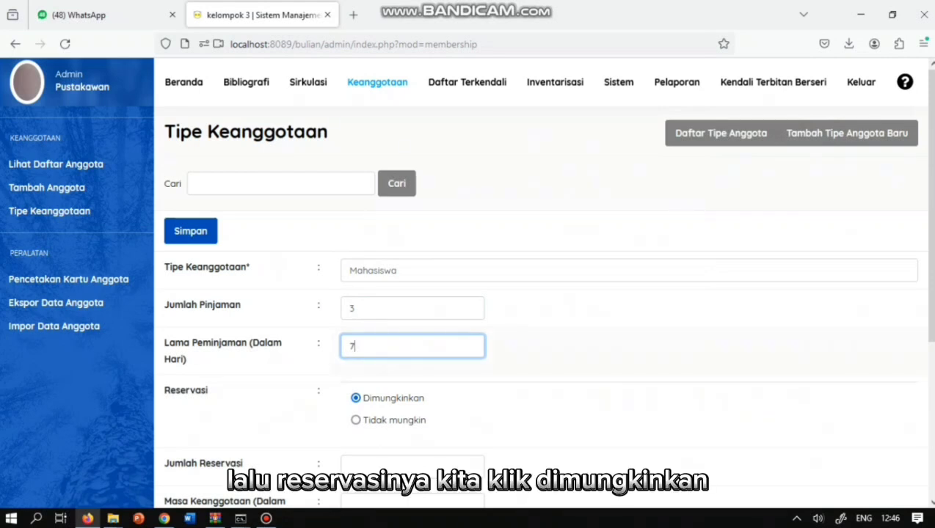
- Enter 2 reservations, 365-day membership, 1 renewal, fine 0 and tolerance 1, then save
{"action": "key", "text": "Tab"}
{"action": "key", "text": "Tab"}
{"action": "type", "text": "2"}
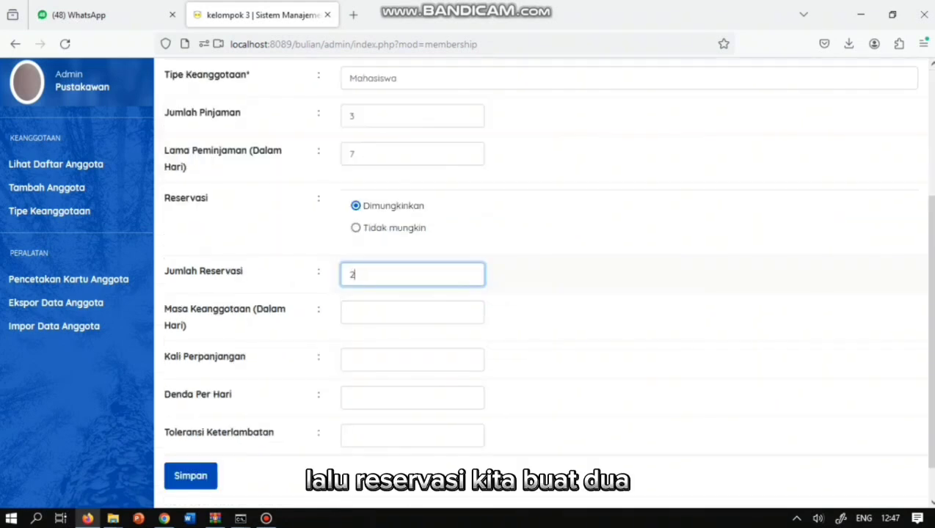
{"action": "key", "text": "Tab"}
{"action": "type", "text": "3"}
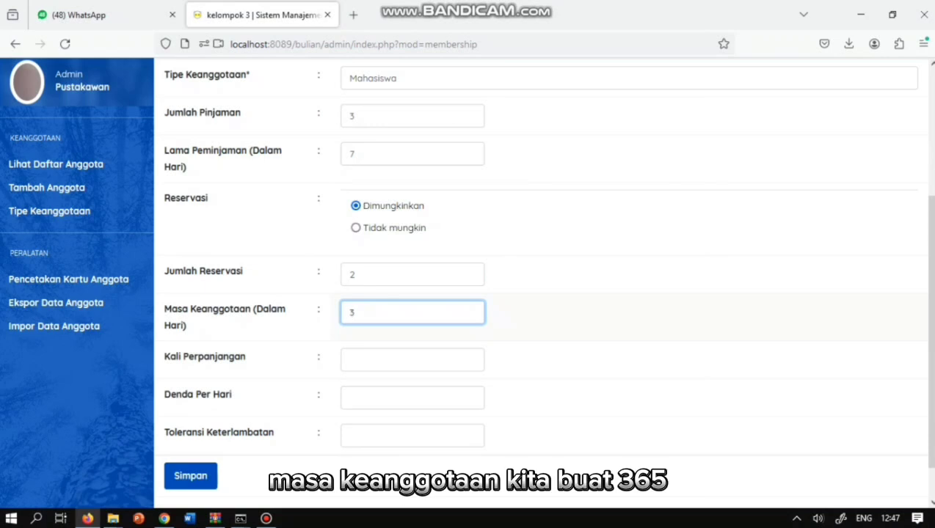
{"action": "type", "text": "65"}
{"action": "key", "text": "Tab"}
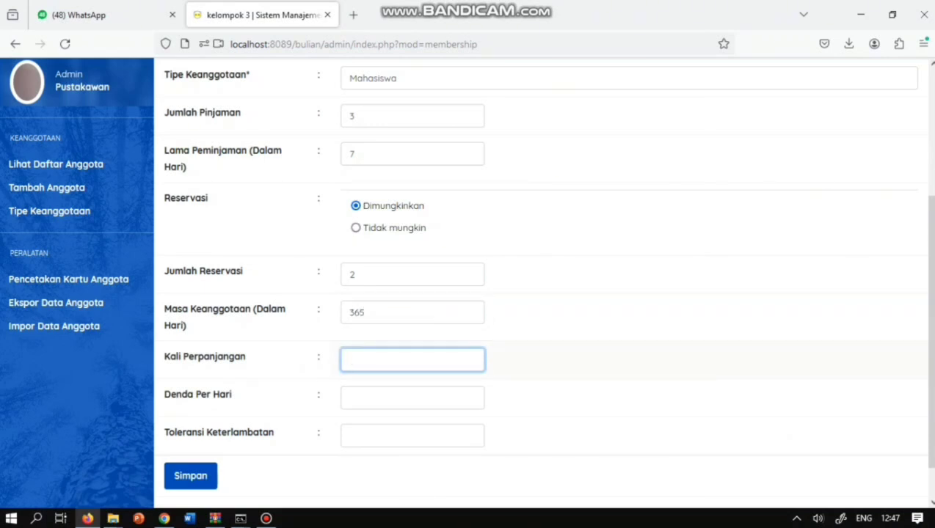
{"action": "type", "text": "1"}
{"action": "key", "text": "Tab"}
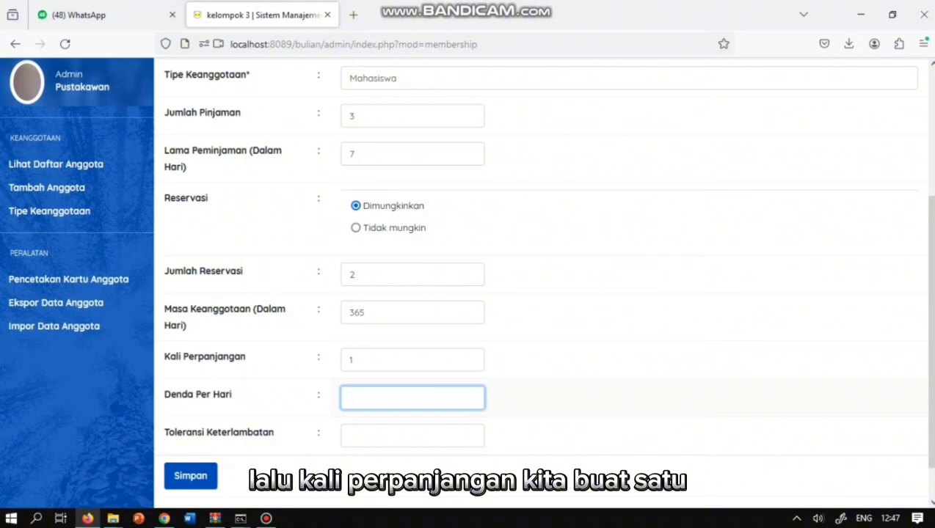
{"action": "type", "text": "0"}
{"action": "key", "text": "Tab"}
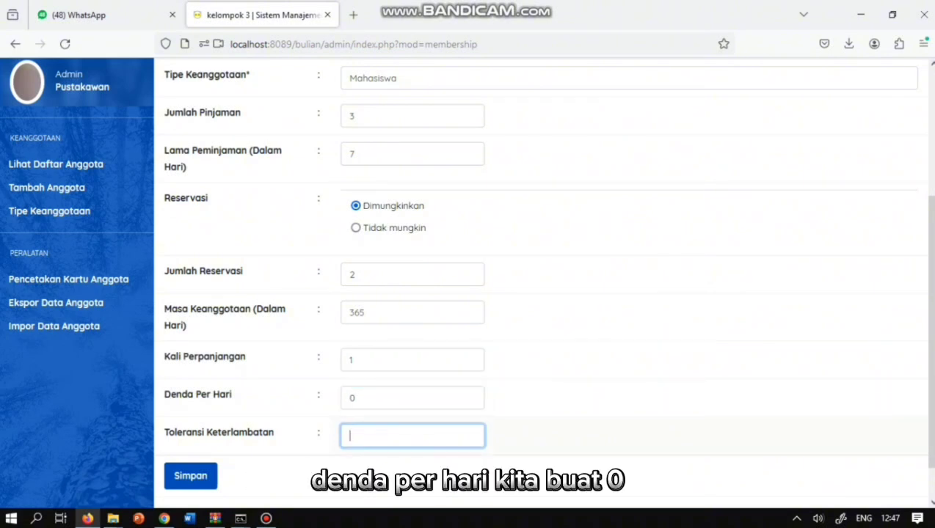
{"action": "type", "text": "1"}
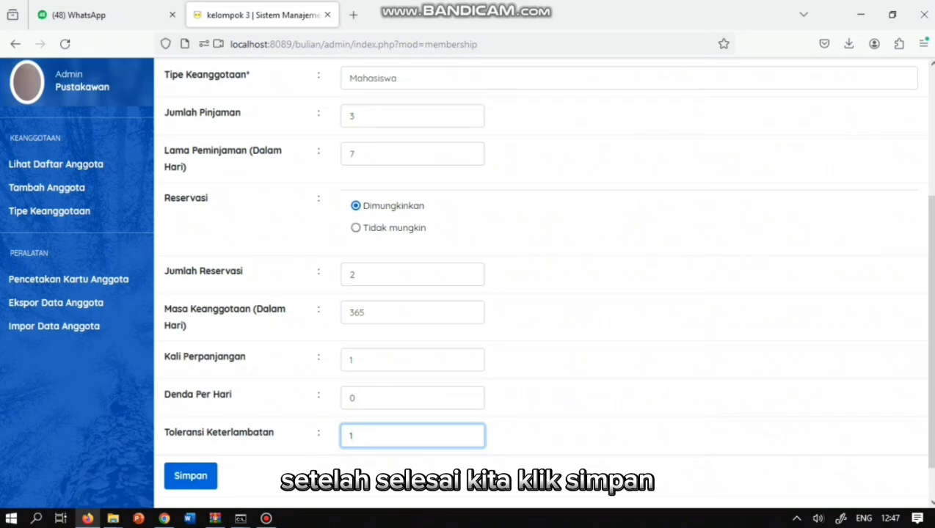
{"action": "key", "text": "Return"}
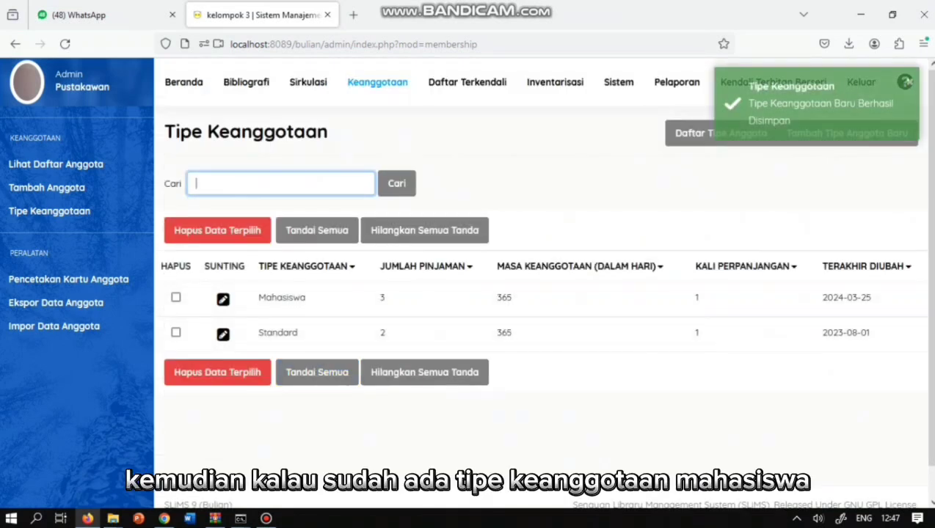
- Start a new membership type 'Majhasiswa Luar Biasa' with 1 loan for 3 days
{"action": "left_click", "coordinate": [847, 134]}
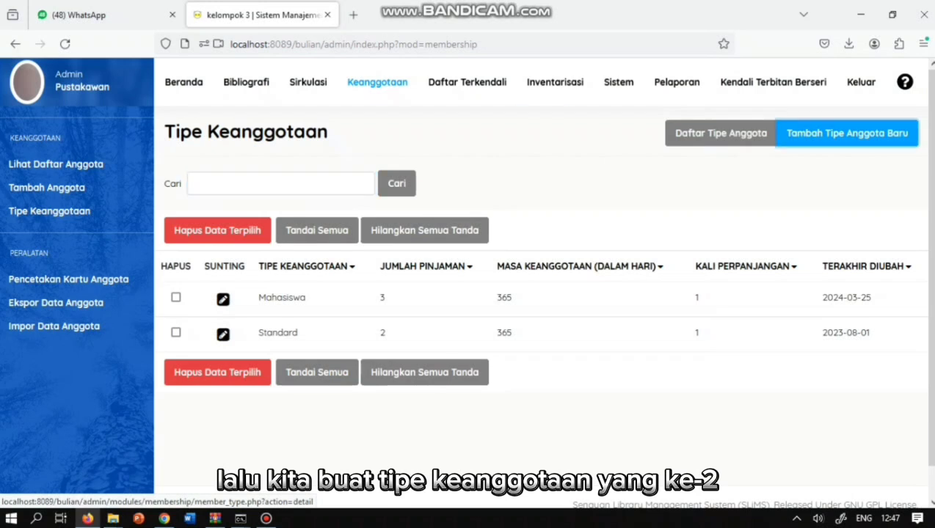
{"action": "left_click", "coordinate": [629, 271]}
{"action": "type", "text": "Ma"}
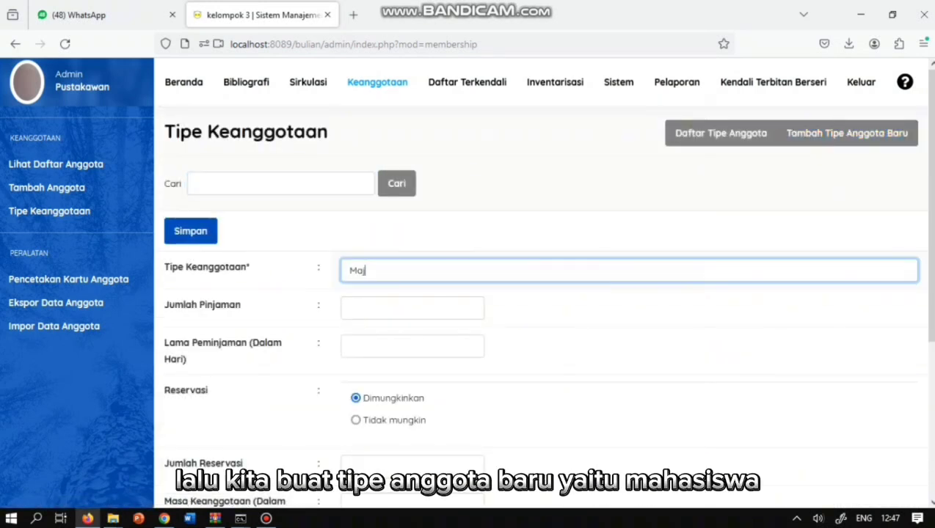
{"action": "type", "text": "jhasiswa Luar Biasa"}
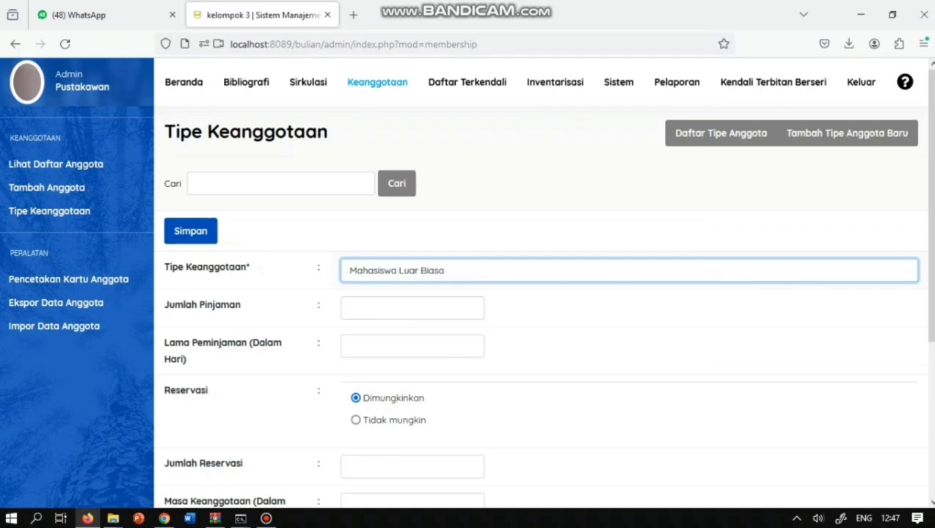
{"action": "key", "text": "Tab"}
{"action": "type", "text": "1"}
{"action": "key", "text": "Tab"}
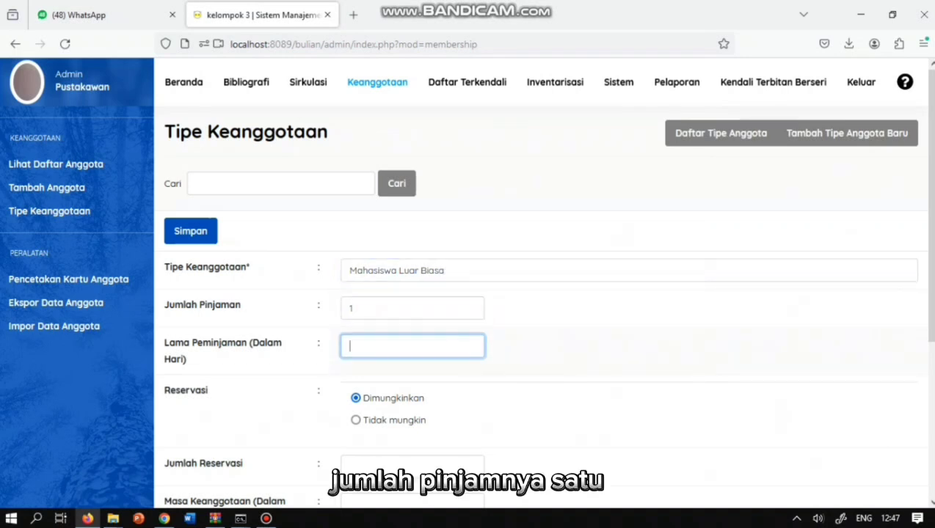
{"action": "type", "text": "3"}
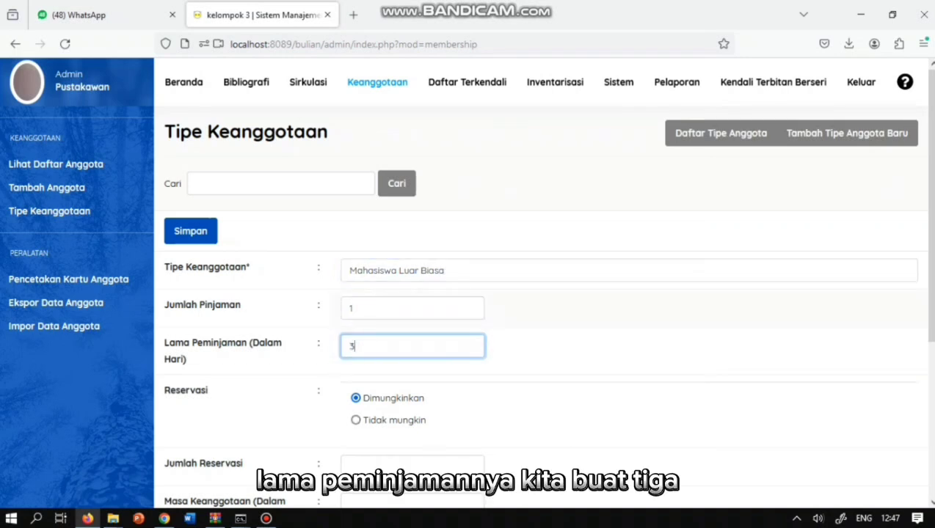
- Disallow reservations, set 0 reservations, 30-day membership, fine 200, tolerance 1, and save
{"action": "scroll", "coordinate": [541, 294], "scroll_direction": "down", "scroll_amount": 2}
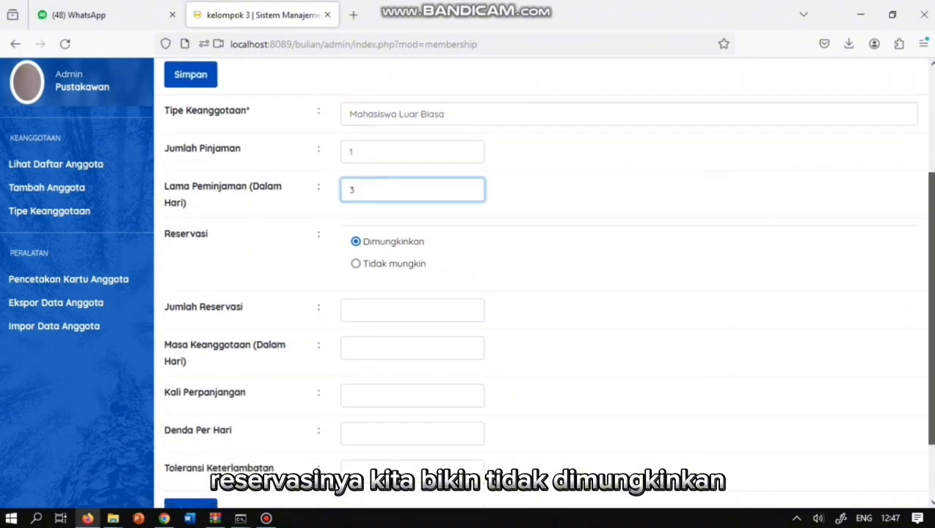
{"action": "scroll", "coordinate": [541, 293], "scroll_direction": "down", "scroll_amount": 1}
{"action": "left_click", "coordinate": [355, 219]}
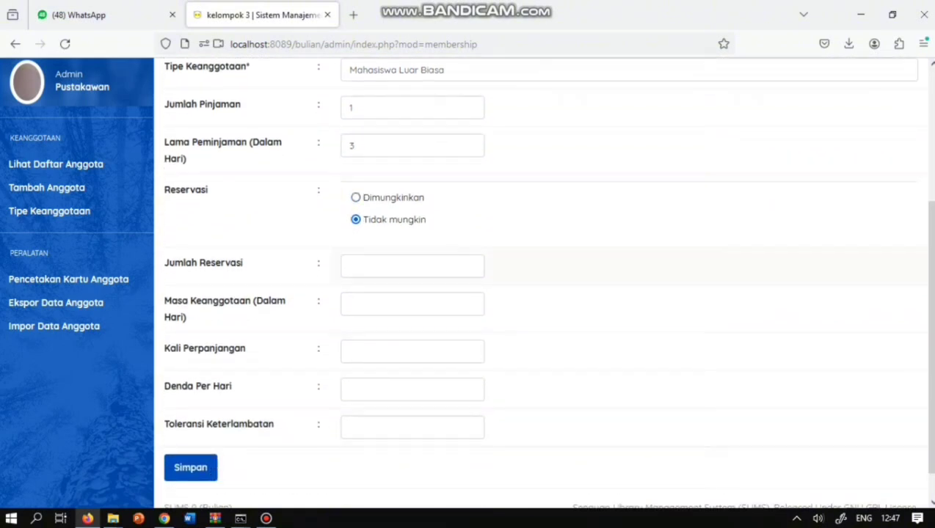
{"action": "left_click", "coordinate": [412, 266]}
{"action": "type", "text": "0"}
{"action": "left_click", "coordinate": [411, 304]}
{"action": "type", "text": "30"}
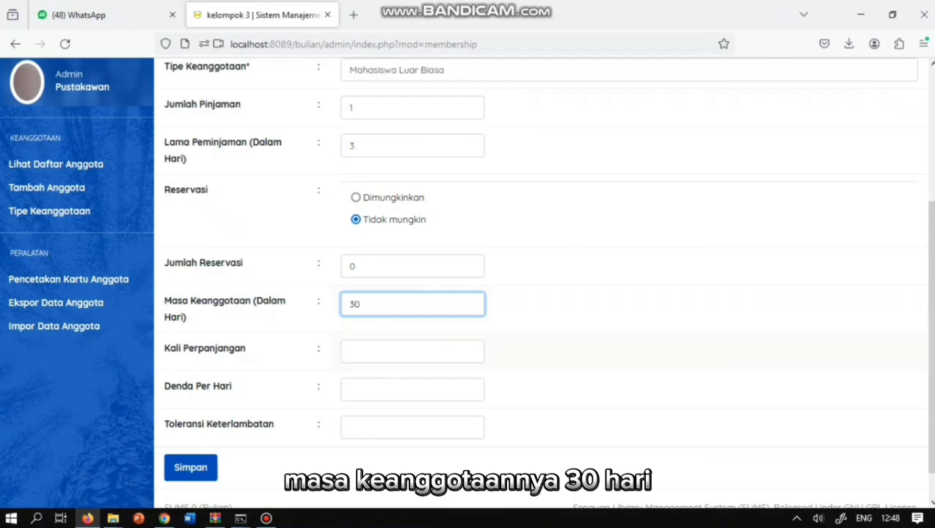
{"action": "left_click", "coordinate": [411, 352]}
{"action": "left_click", "coordinate": [412, 390]}
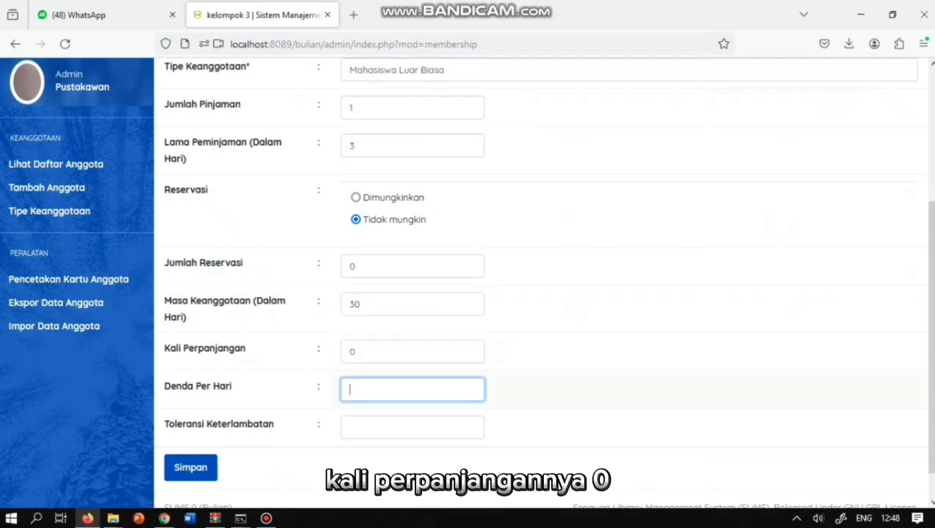
{"action": "type", "text": "200"}
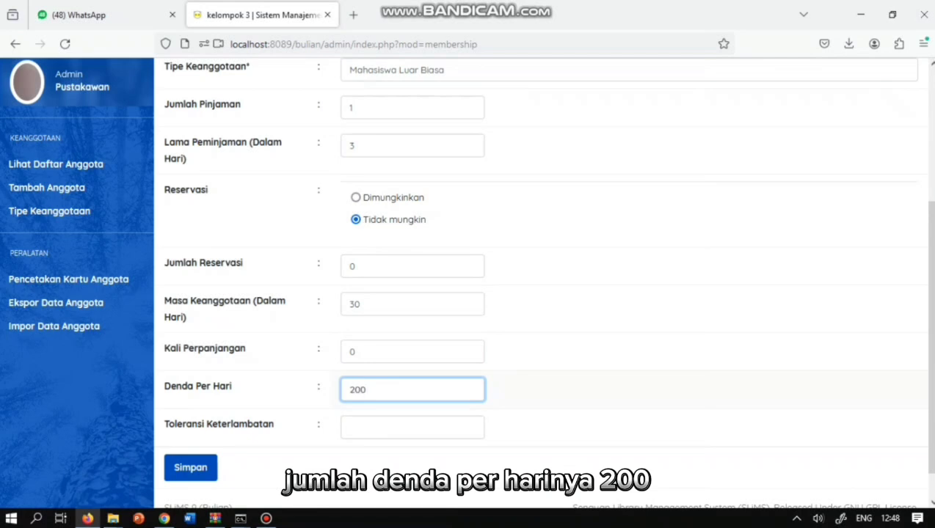
{"action": "left_click", "coordinate": [412, 427]}
{"action": "type", "text": "1"}
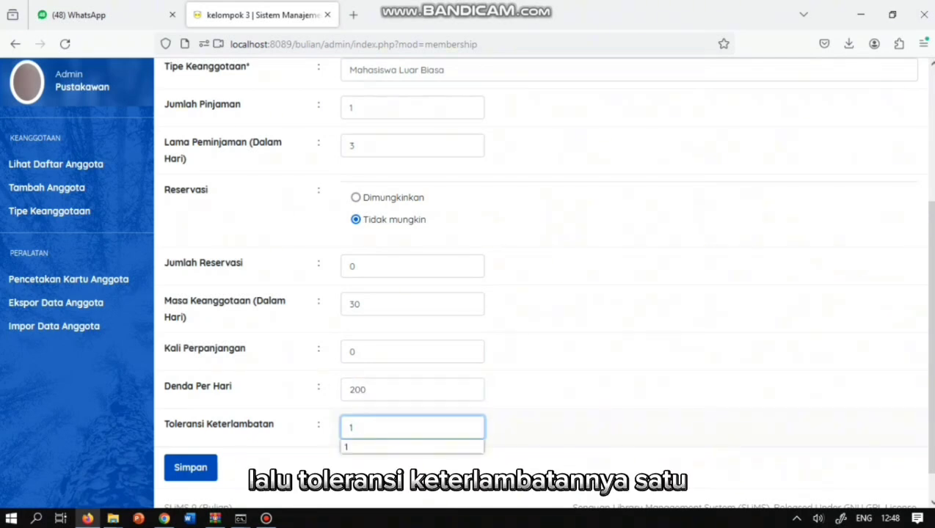
{"action": "left_click", "coordinate": [190, 468]}
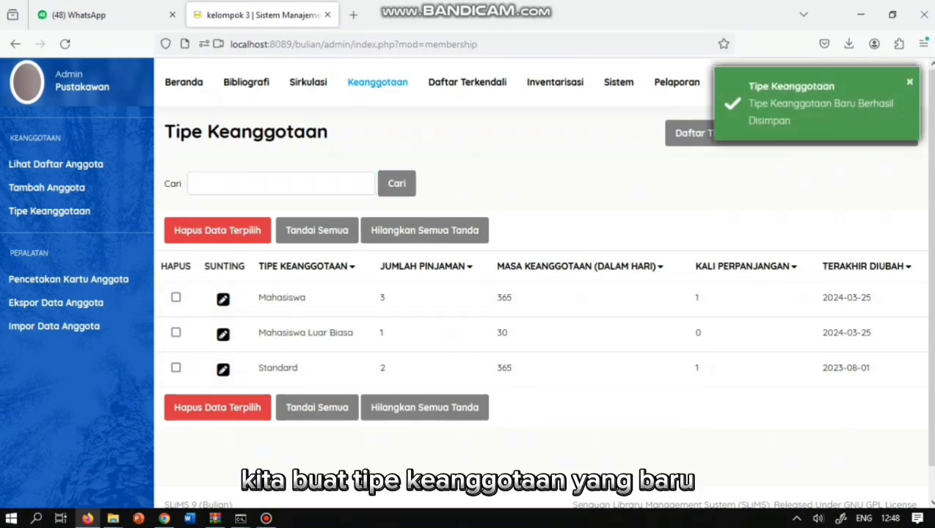
- Start a new membership type named 'Dosen dan Tenaga Kependidikan'
{"action": "left_click", "coordinate": [847, 133]}
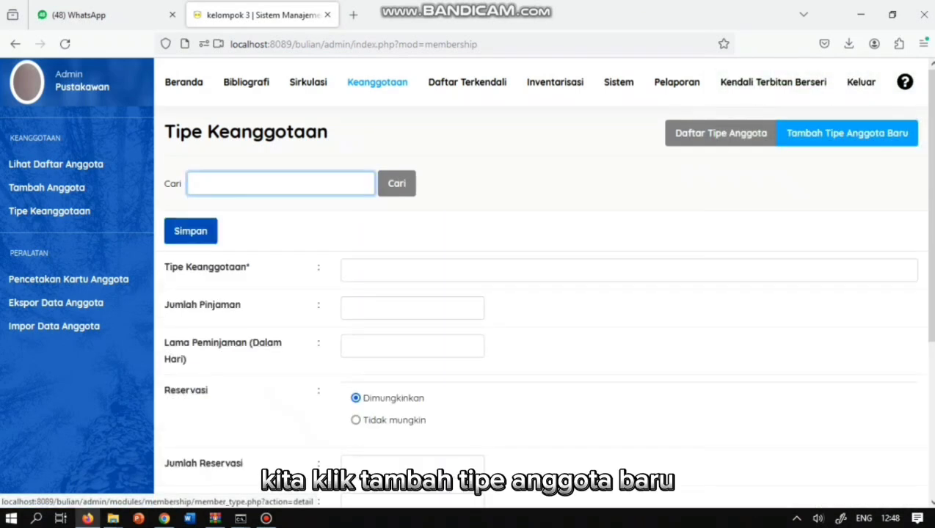
{"action": "left_click", "coordinate": [628, 271]}
{"action": "type", "text": "Dosen dan"}
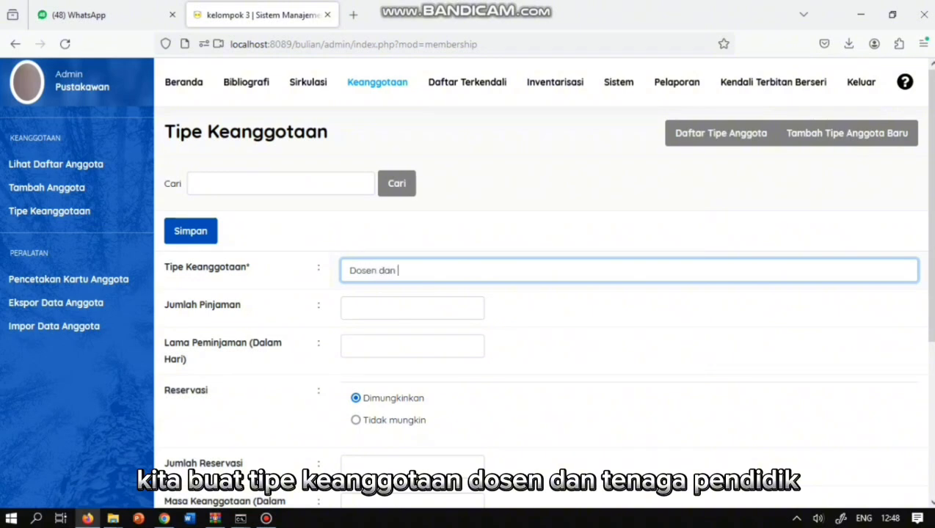
{"action": "type", "text": " Tenaga Kependidikan"}
- Set 3 loans, a 7-day loan period and 2 reservations
{"action": "left_click", "coordinate": [397, 309]}
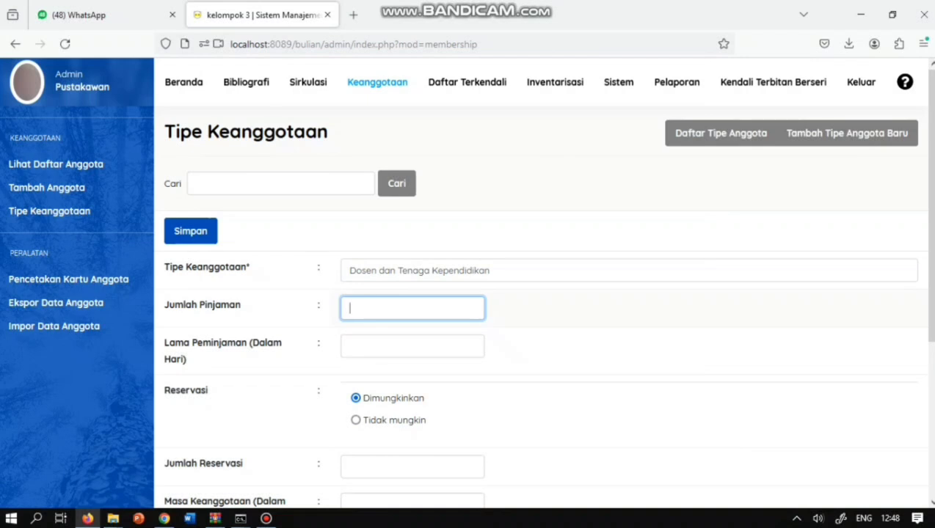
{"action": "type", "text": "3"}
{"action": "key", "text": "Tab"}
{"action": "type", "text": "7"}
{"action": "key", "text": "Tab"}
{"action": "key", "text": "Tab"}
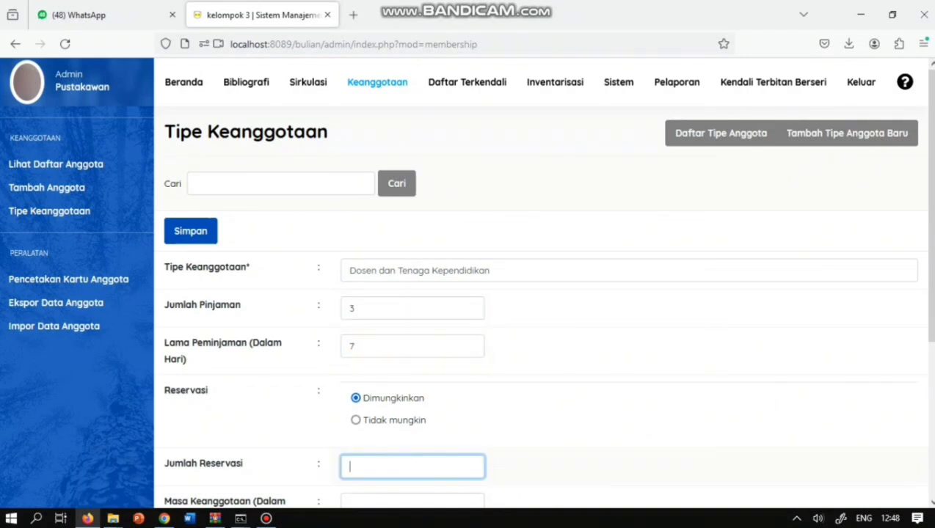
{"action": "type", "text": "2"}
- Enter membership period 565, 1 renewal, fine 0 and tolerance 1, then save the type
{"action": "scroll", "coordinate": [543, 281], "scroll_direction": "down", "scroll_amount": 3}
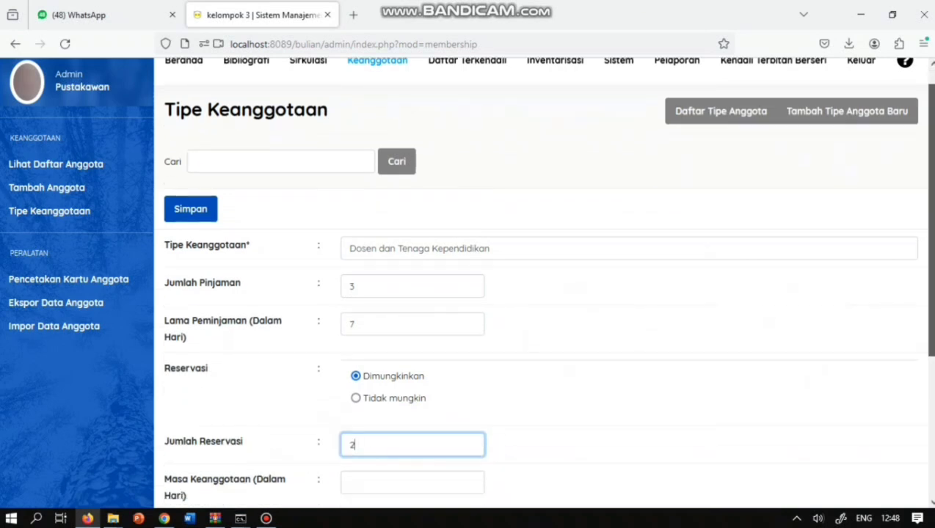
{"action": "key", "text": "Tab"}
{"action": "type", "text": "565"}
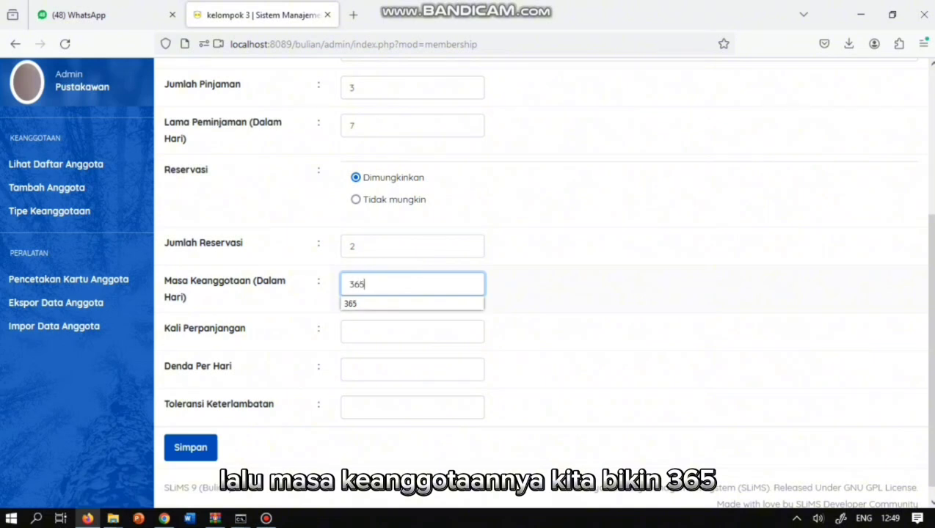
{"action": "key", "text": "Tab"}
{"action": "type", "text": "1"}
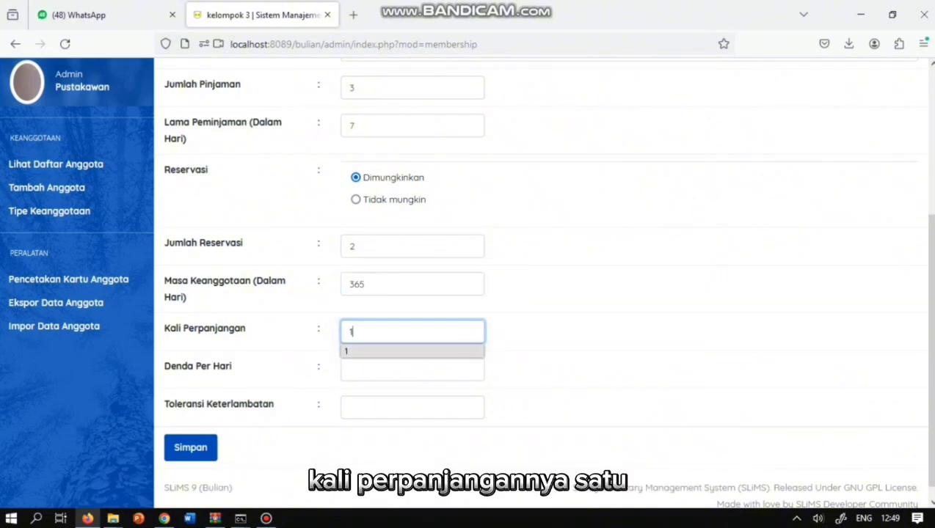
{"action": "key", "text": "Tab"}
{"action": "type", "text": "0"}
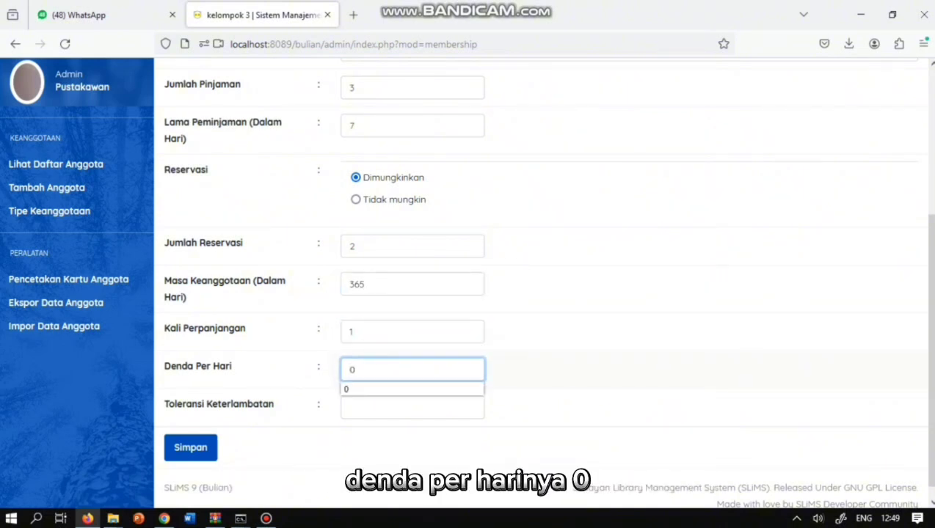
{"action": "key", "text": "Tab"}
{"action": "type", "text": "1"}
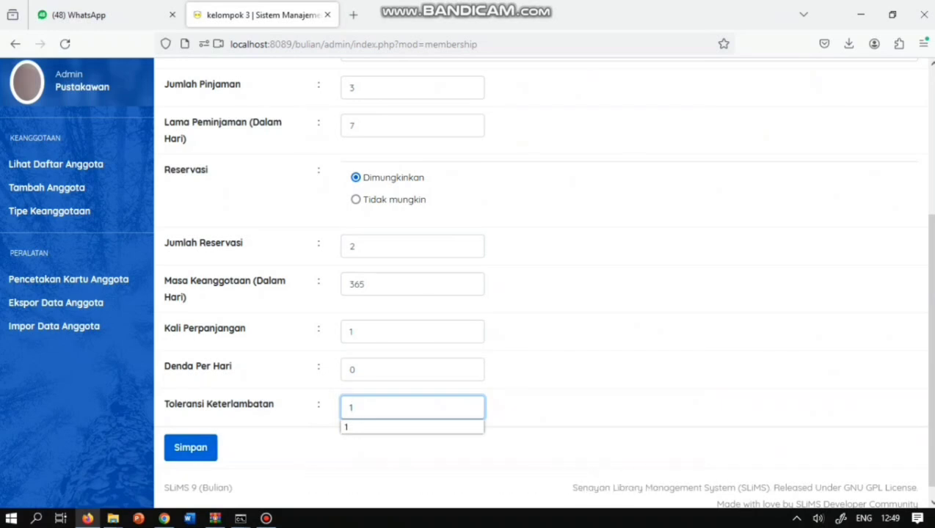
{"action": "left_click", "coordinate": [190, 448]}
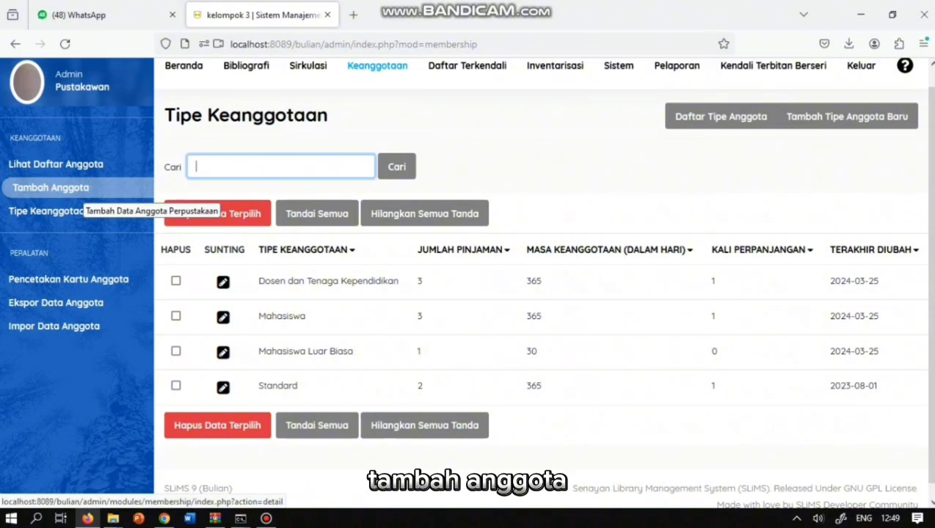
- Open a new member form, enter the member ID, name, birth year, and choose Mahasiswa type
{"action": "left_click", "coordinate": [82, 188]}
{"action": "left_click", "coordinate": [436, 253]}
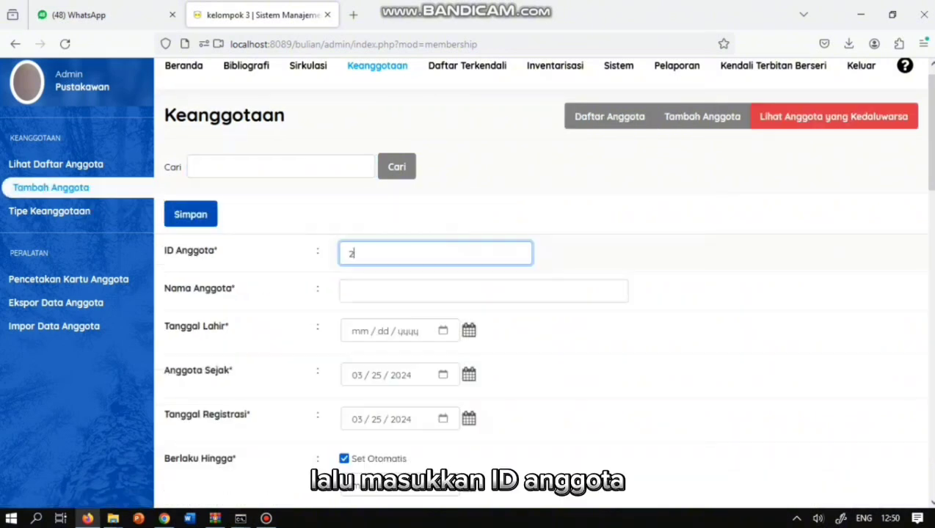
{"action": "key", "text": "Tab"}
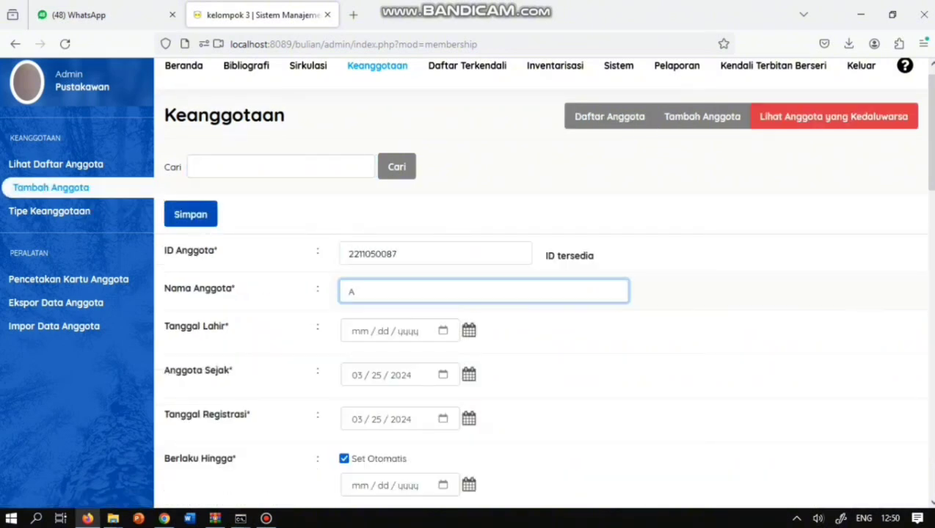
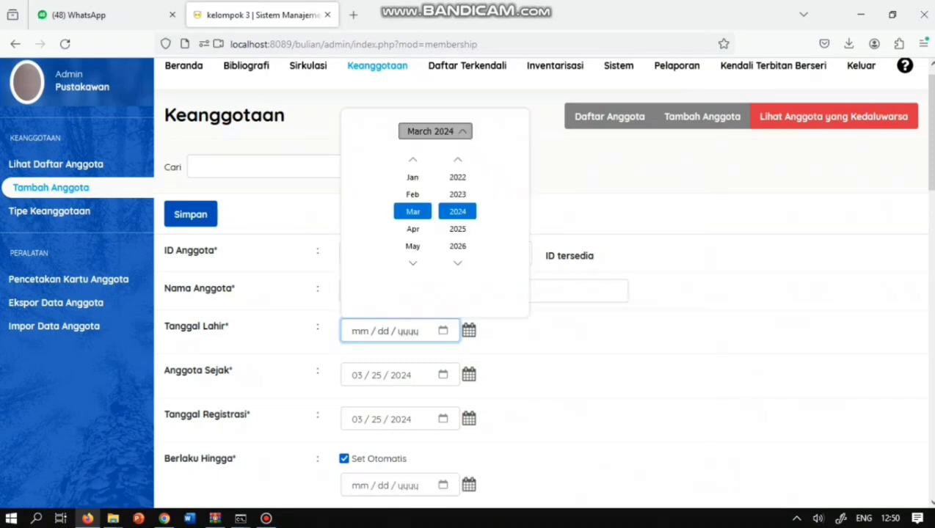
{"action": "left_click", "coordinate": [457, 159]}
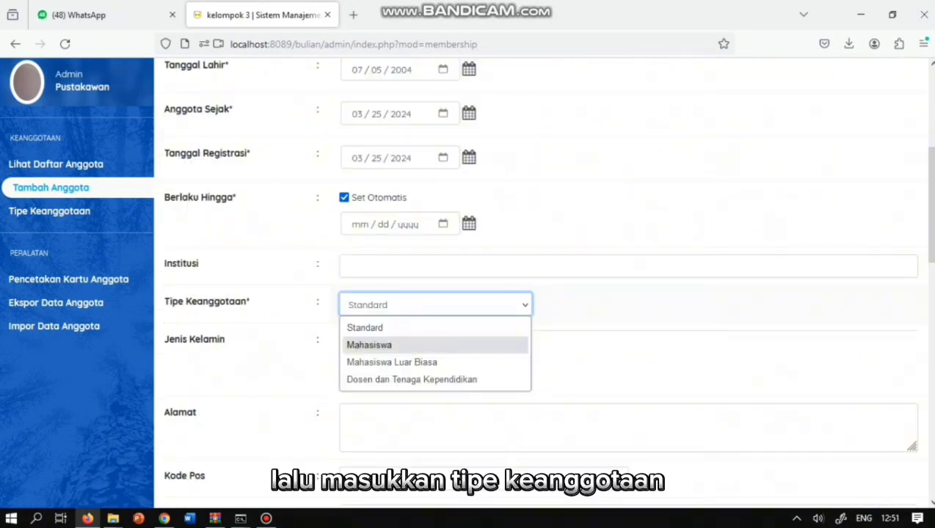
{"action": "left_click", "coordinate": [370, 345]}
- Set institution to Universitas Andalas and enter the member's dormitory address
{"action": "left_click", "coordinate": [628, 267]}
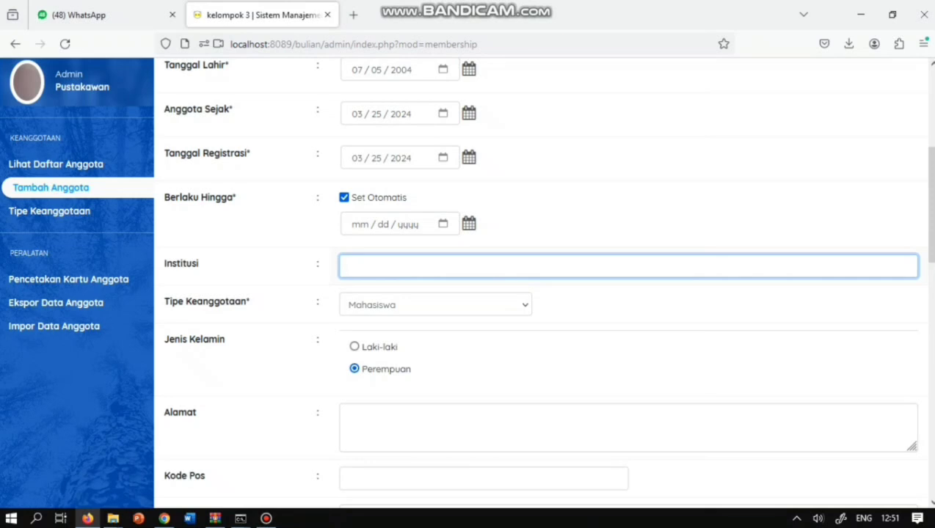
{"action": "type", "text": "Univers"}
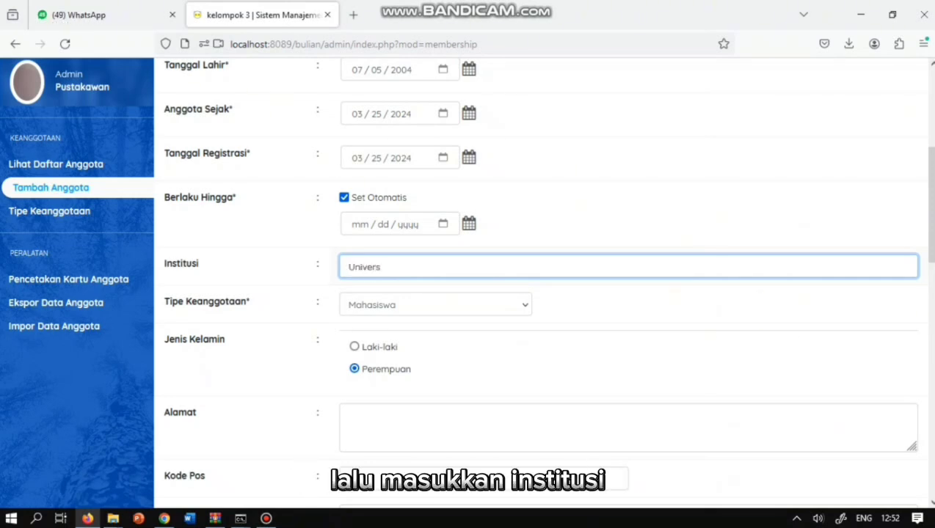
{"action": "type", "text": "itas Andalas"}
{"action": "left_click", "coordinate": [349, 416]}
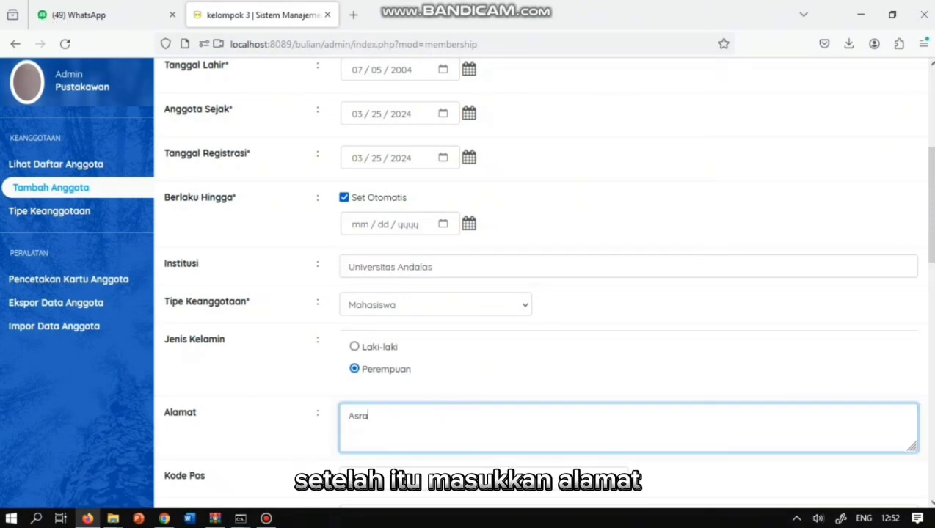
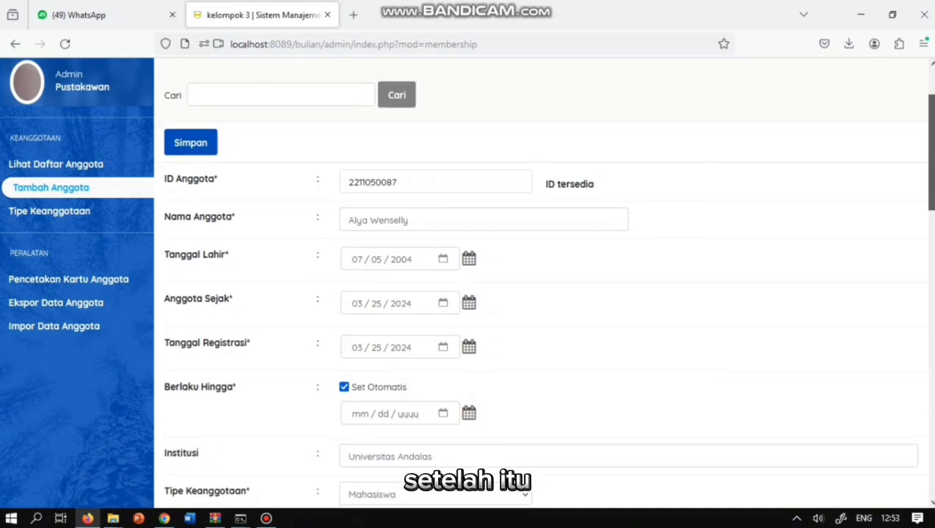
{"action": "scroll", "coordinate": [543, 279], "scroll_direction": "down", "scroll_amount": 15}
{"action": "scroll", "coordinate": [543, 279], "scroll_direction": "down", "scroll_amount": 4}
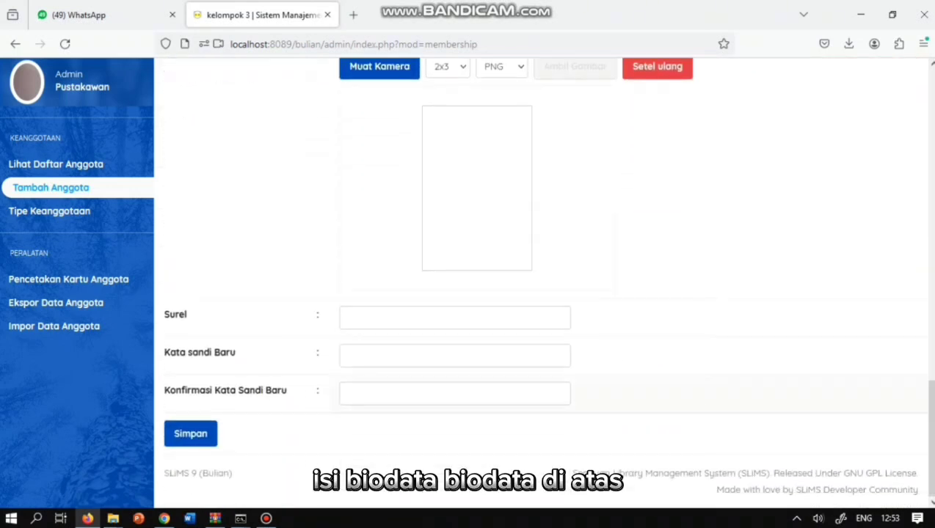
- Enter the member's e-mail, a new password and its confirmation, then save the member
{"action": "left_click", "coordinate": [455, 318]}
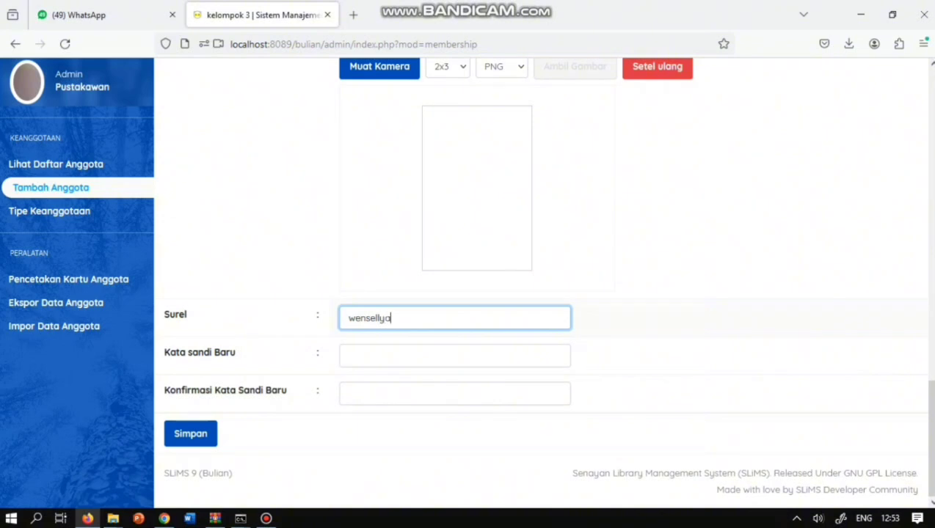
{"action": "type", "text": "•"}
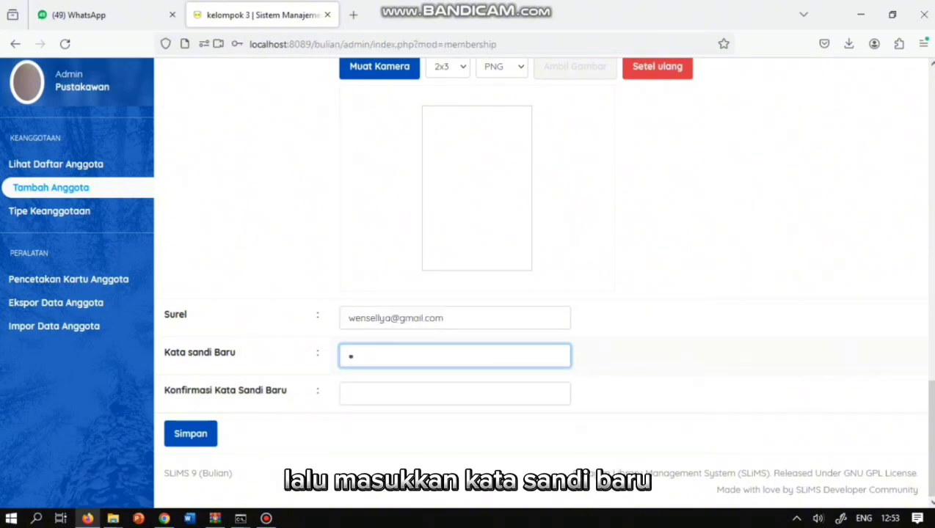
{"action": "left_click", "coordinate": [454, 393]}
{"action": "type", "text": "••••"}
{"action": "key", "text": "BackSpace"}
{"action": "key", "text": "BackSpace"}
{"action": "key", "text": "BackSpace"}
{"action": "key", "text": "BackSpace"}
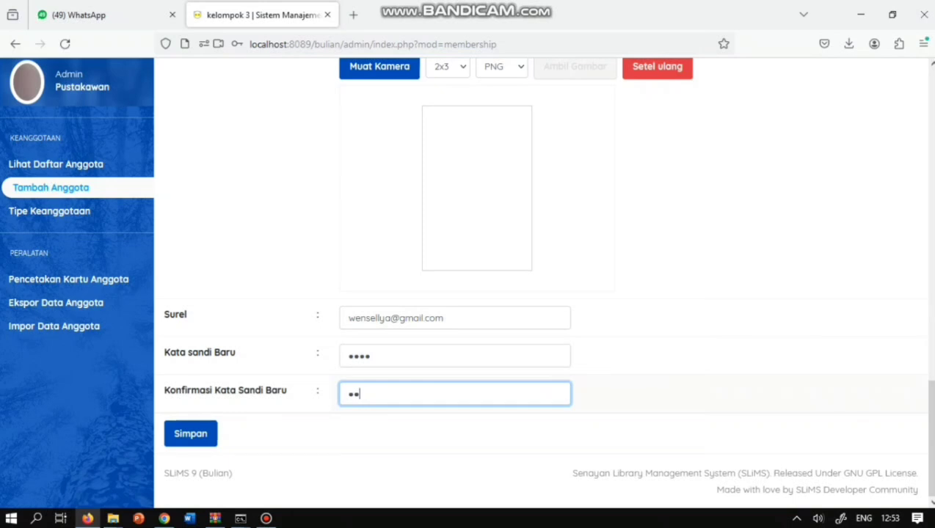
{"action": "type", "text": "••••"}
{"action": "left_click", "coordinate": [396, 356]}
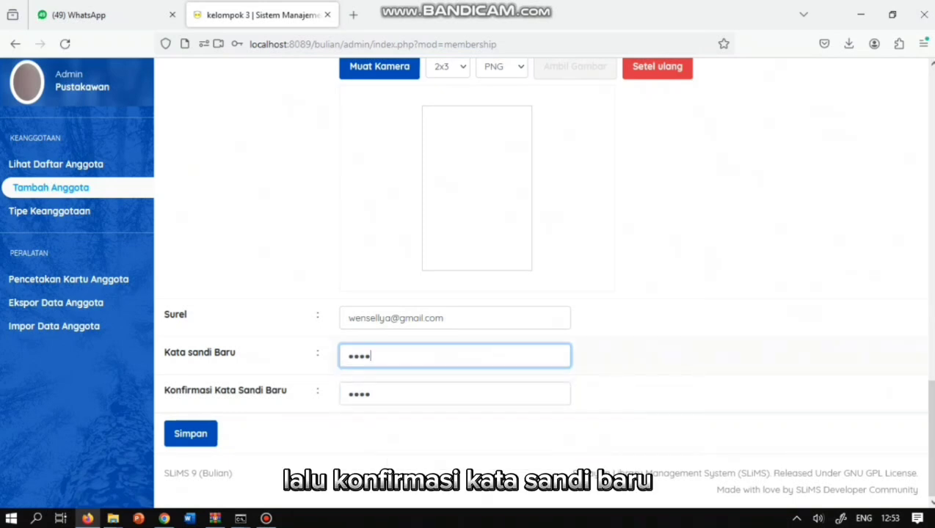
{"action": "left_click", "coordinate": [191, 434]}
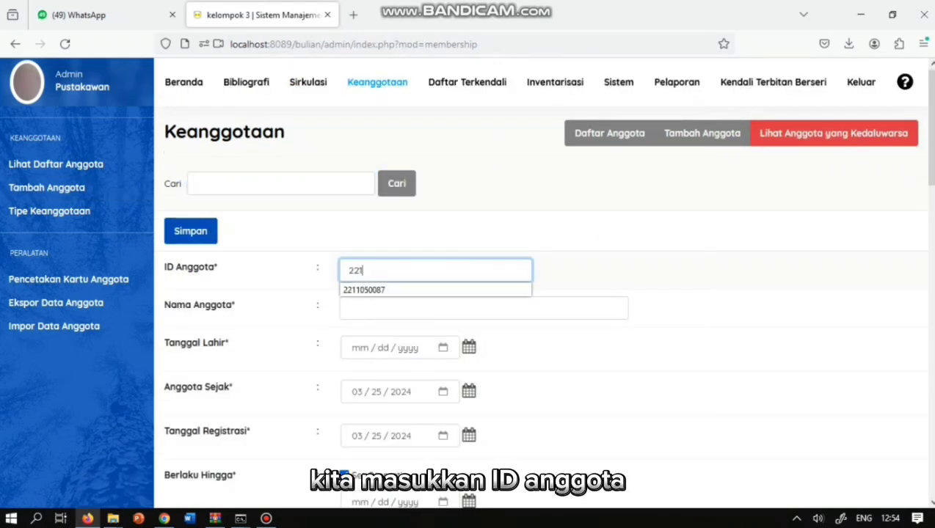
- Complete the member ID, enter the member's full name, and open the birth date picker
{"action": "type", "text": "85"}
{"action": "left_click", "coordinate": [381, 308]}
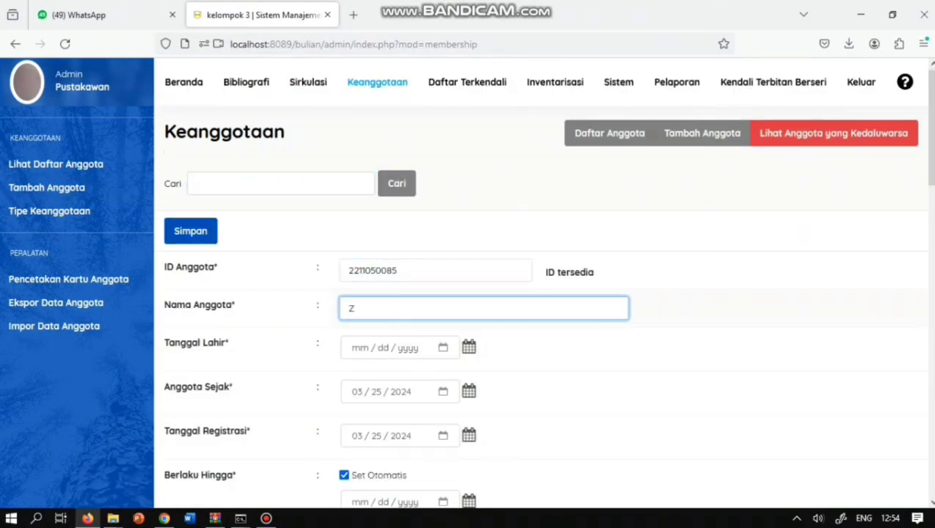
{"action": "type", "text": "a"}
{"action": "left_click", "coordinate": [359, 348]}
{"action": "left_click", "coordinate": [443, 347]}
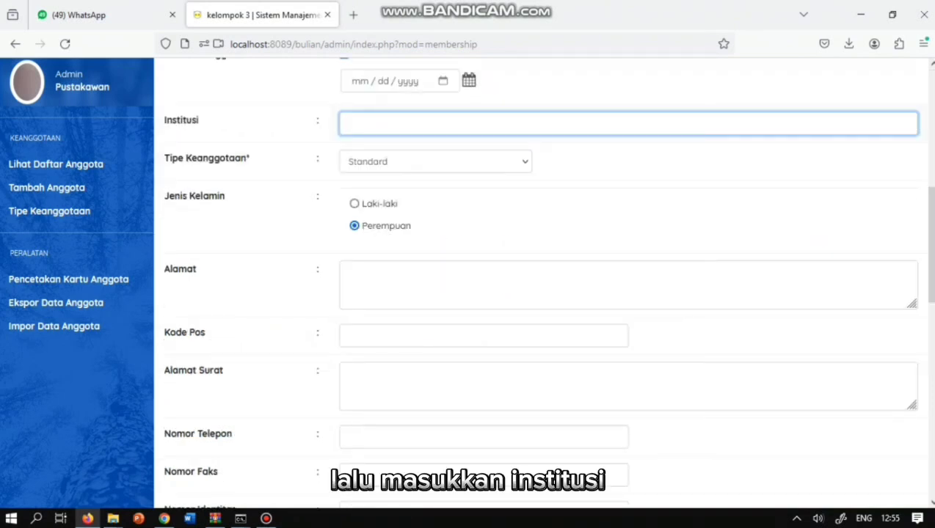
- Set institution Universitas Indonesia and membership type Dosen dan Tenaga Kependidikan
{"action": "type", "text": "U"}
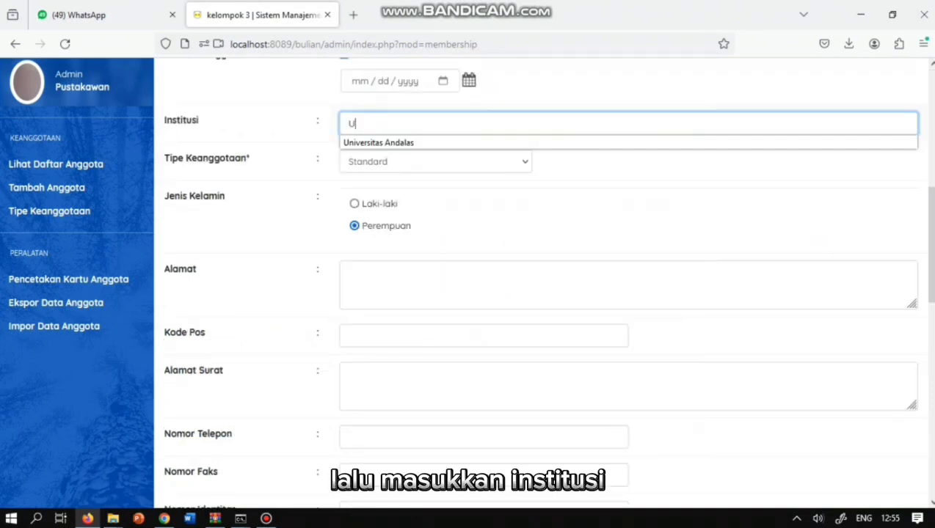
{"action": "type", "text": "nive"}
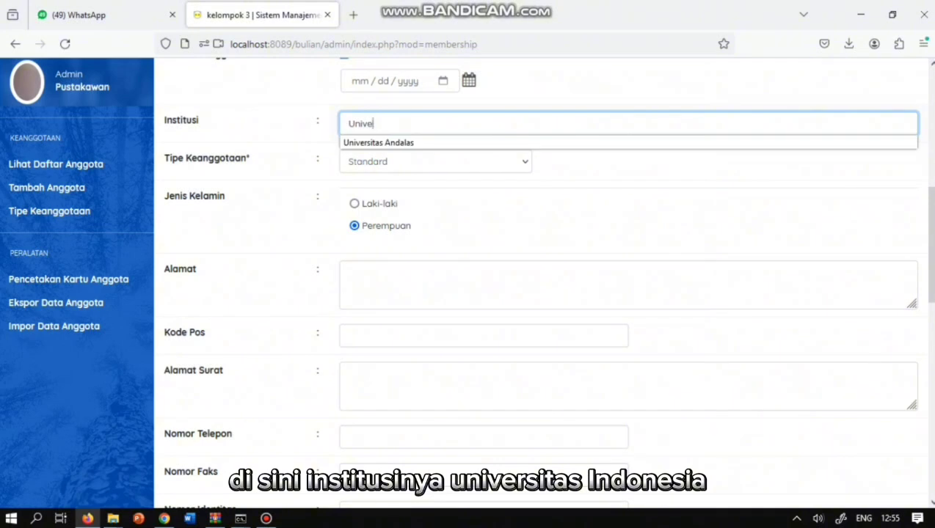
{"action": "type", "text": "rsitas Indonesia"}
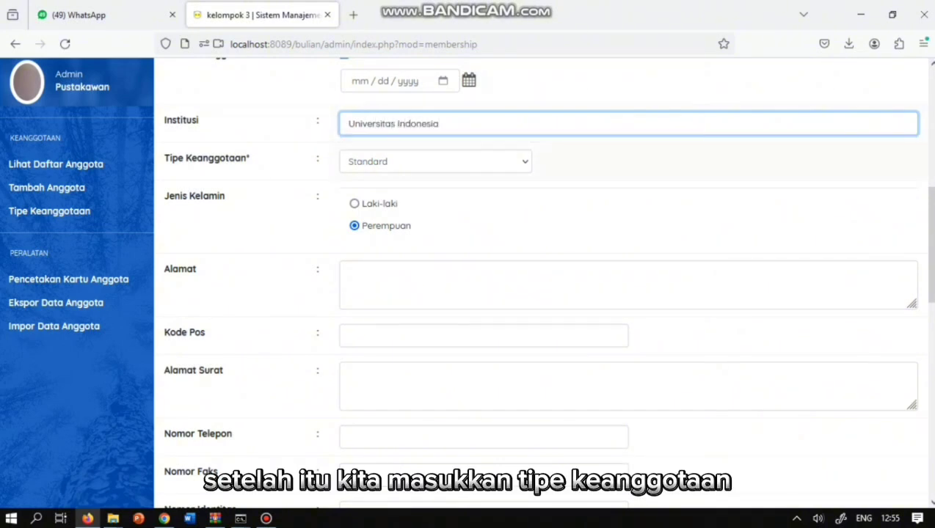
{"action": "left_click", "coordinate": [435, 162]}
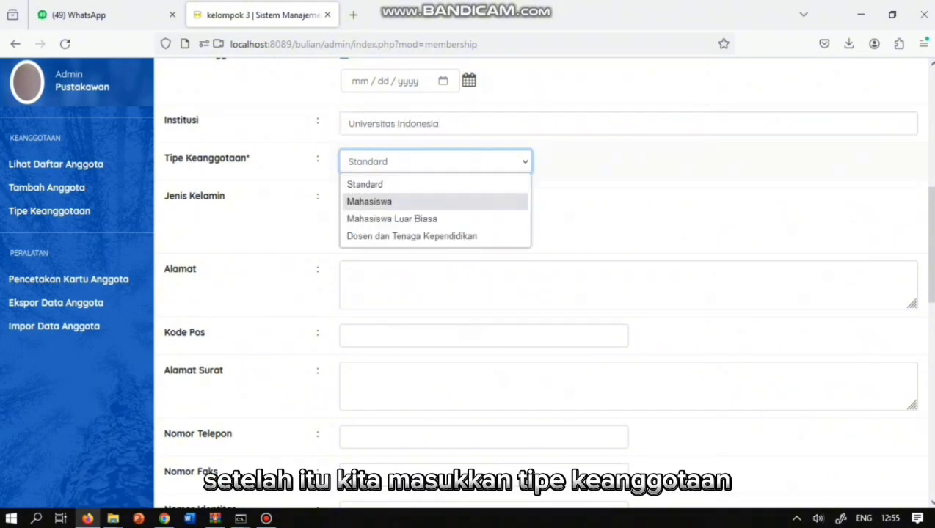
{"action": "key", "text": "Down"}
{"action": "key", "text": "Down"}
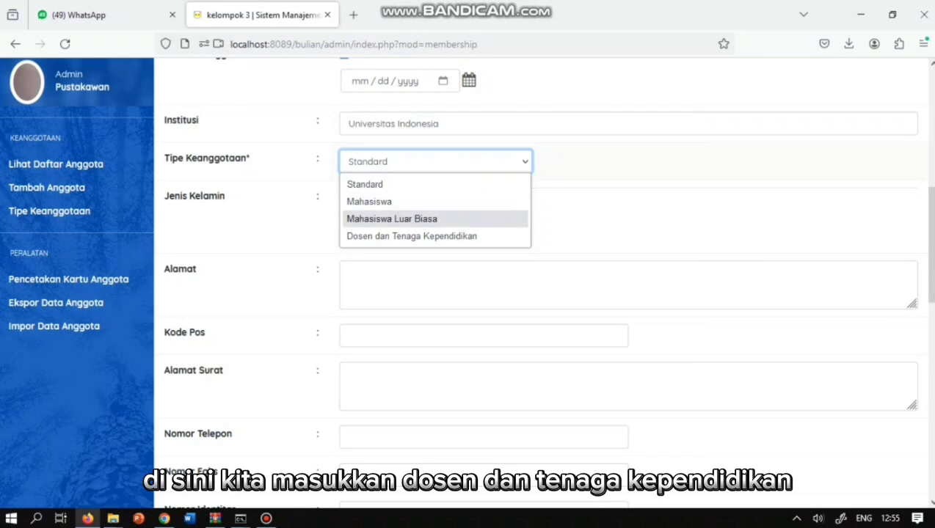
{"action": "key", "text": "Return"}
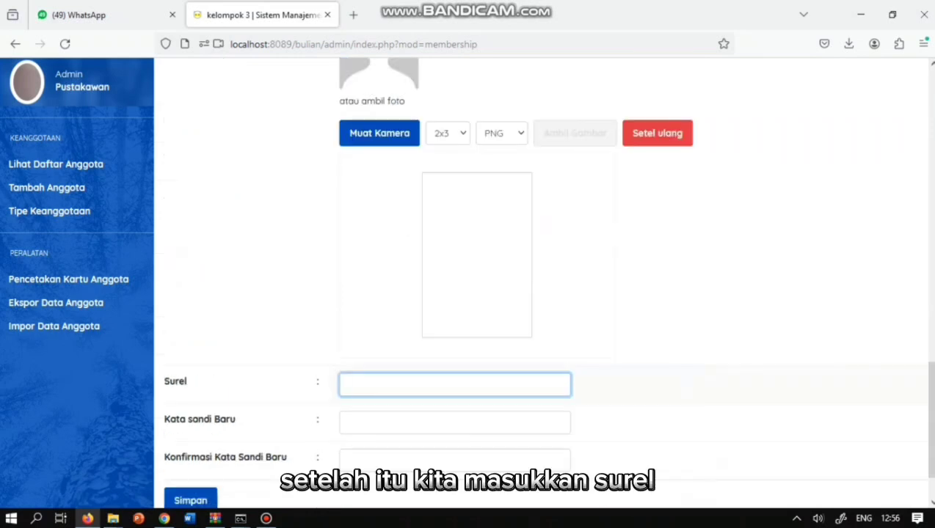
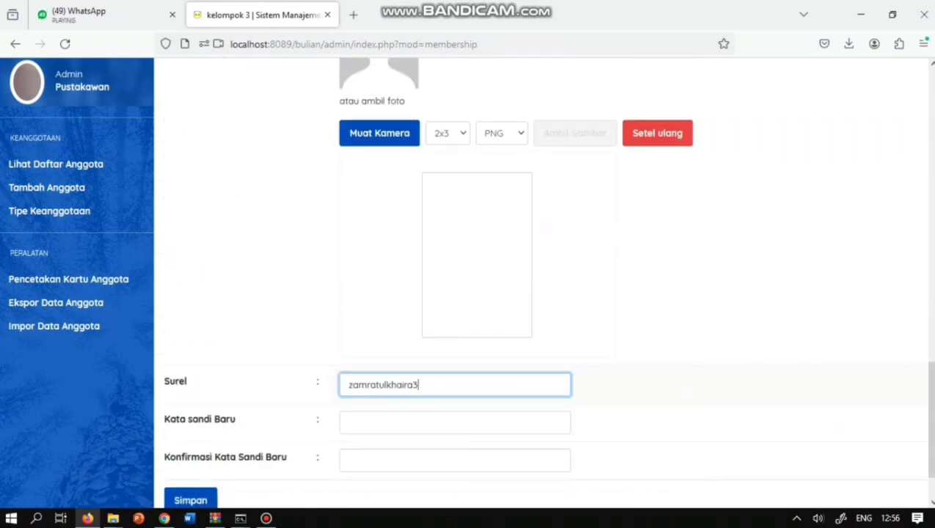
- Fill in the member's e-mail and password, submit the form, and decline browser password saving
{"action": "key", "text": "Tab"}
{"action": "type", "text": "•••••"}
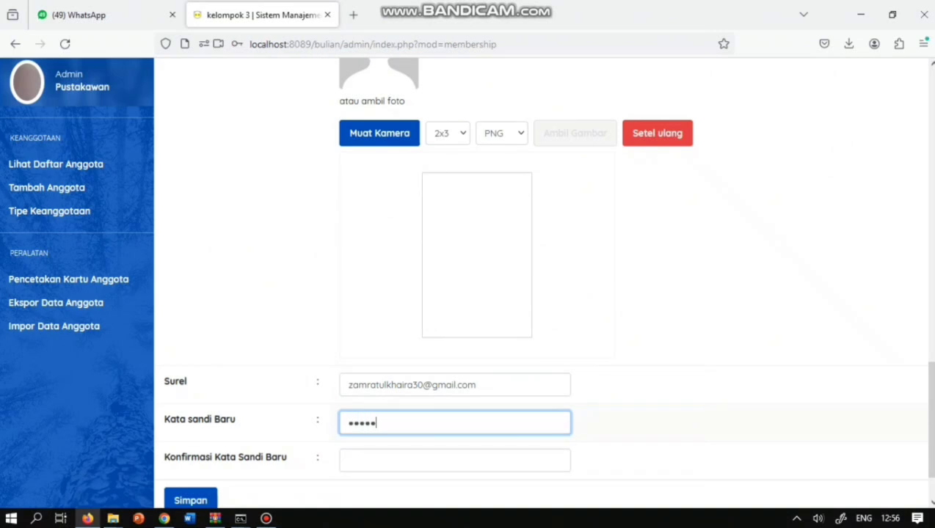
{"action": "type", "text": "•"}
{"action": "key", "text": "Tab"}
{"action": "type", "text": "••••••"}
{"action": "key", "text": "Return"}
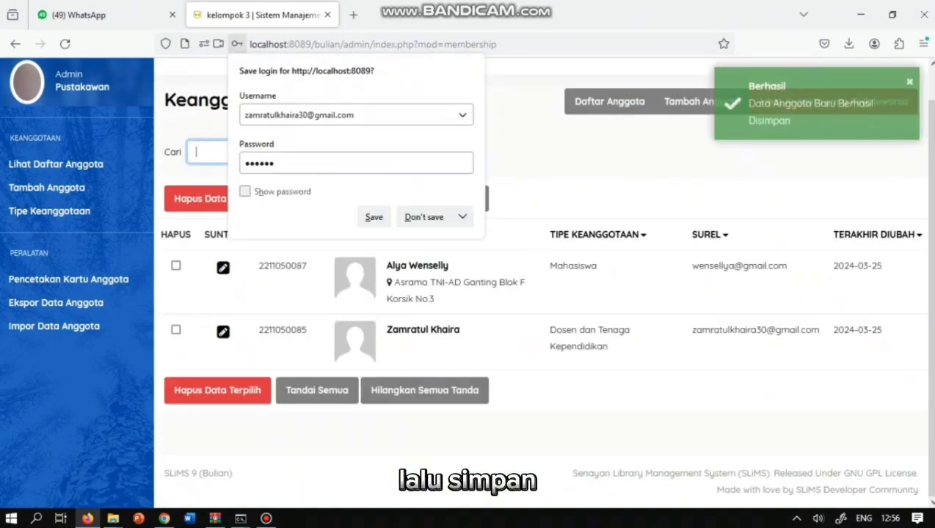
{"action": "left_click", "coordinate": [423, 217]}
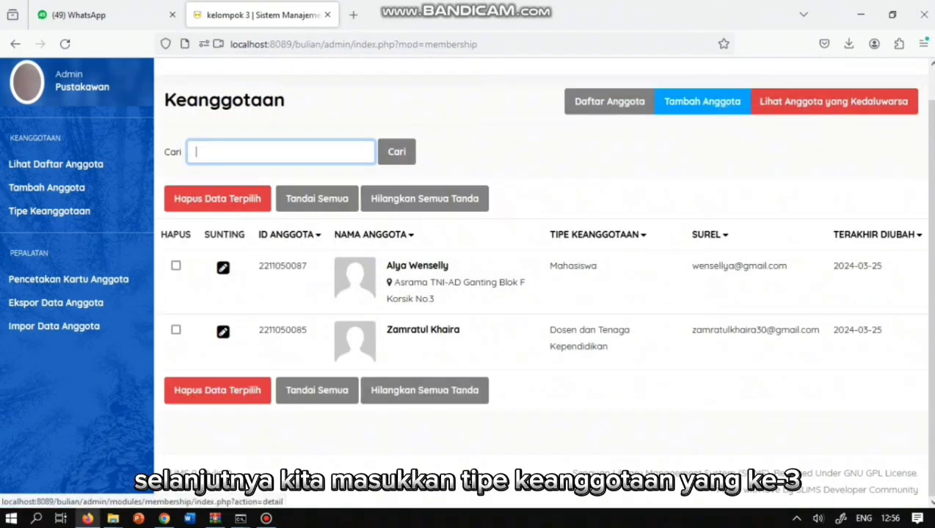
- Open a blank member form, enter the member ID and name, and pick birth year 2009
{"action": "left_click", "coordinate": [701, 101]}
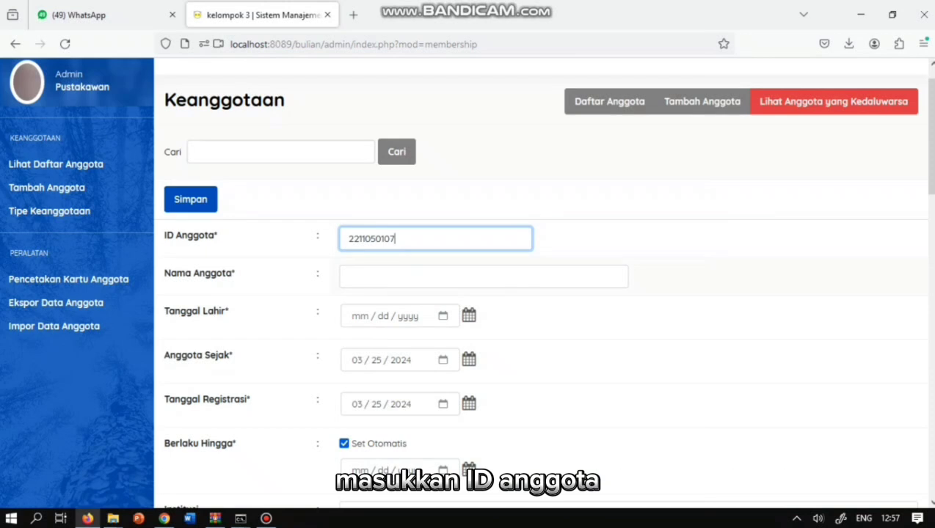
{"action": "left_click", "coordinate": [483, 277]}
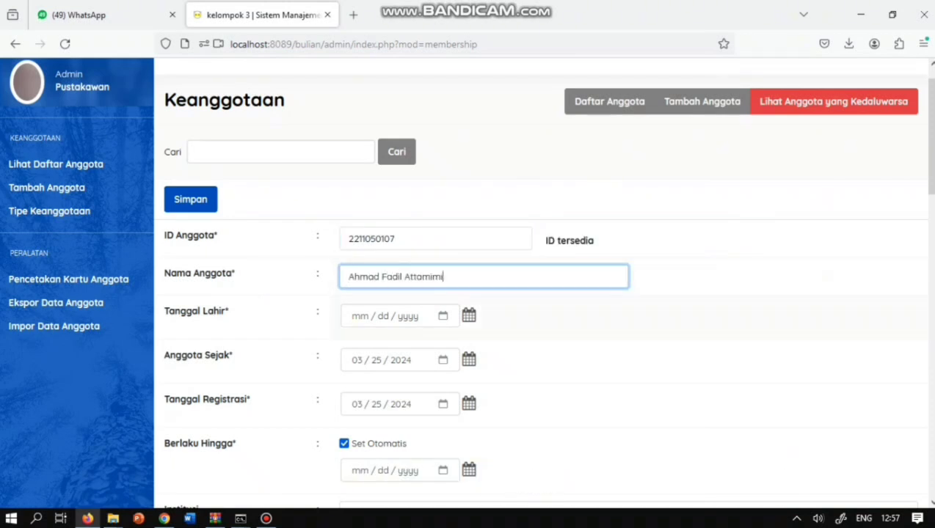
{"action": "left_click", "coordinate": [389, 315]}
{"action": "left_click", "coordinate": [435, 117]}
{"action": "scroll", "coordinate": [458, 197], "scroll_direction": "up", "scroll_amount": 15}
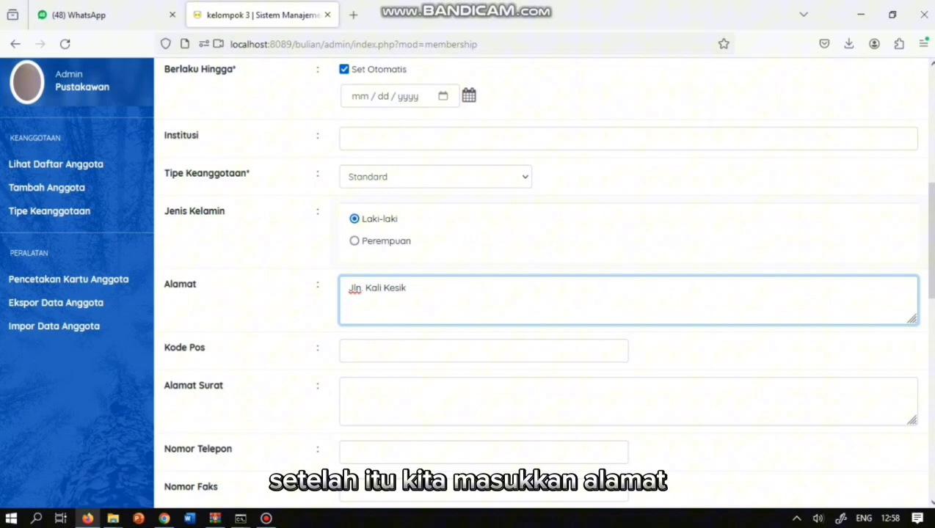
{"action": "scroll", "coordinate": [547, 282], "scroll_direction": "down", "scroll_amount": 8}
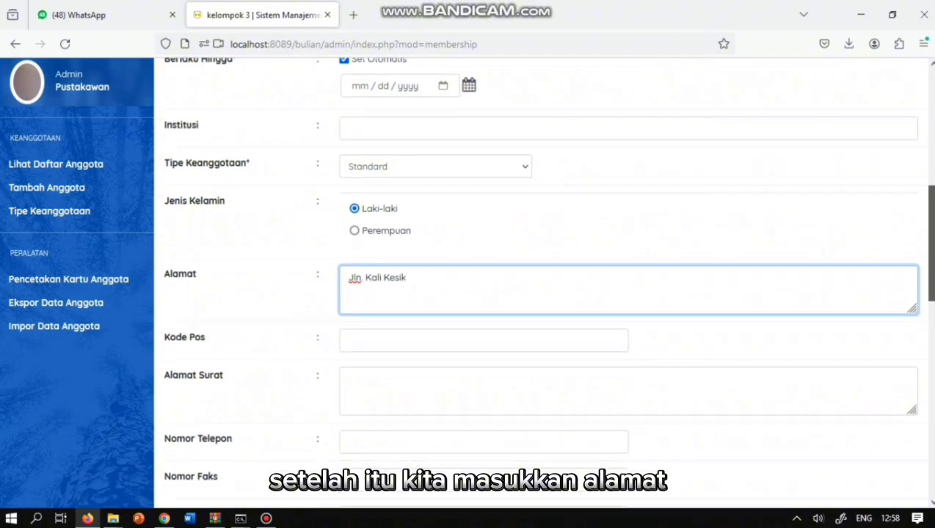
- Enter the member's e-mail, a matching password and confirmation, then submit the record
{"action": "left_click", "coordinate": [455, 376]}
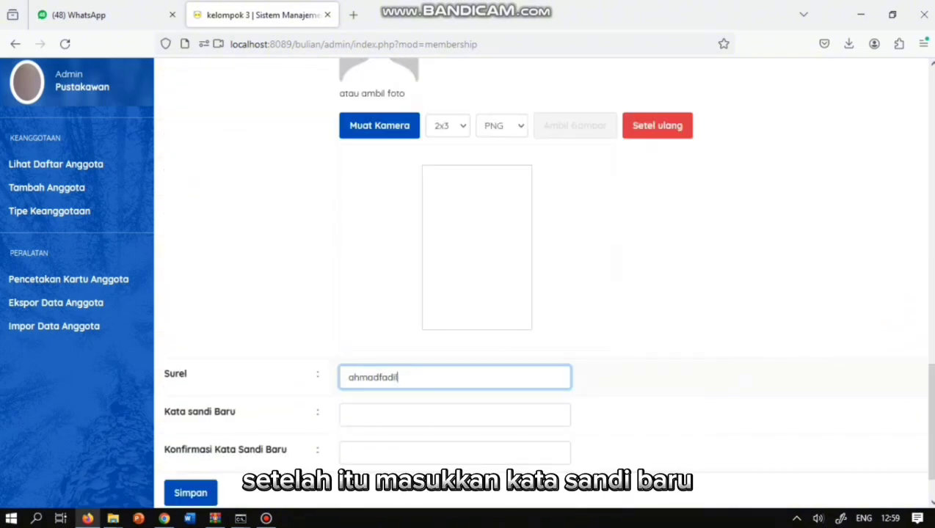
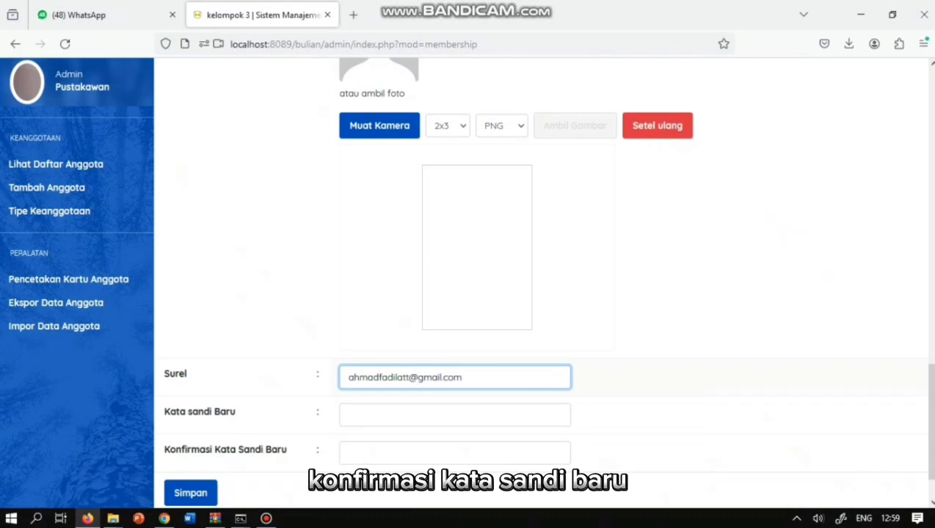
{"action": "key", "text": "Tab"}
{"action": "type", "text": "12345"}
{"action": "key", "text": "Tab"}
{"action": "type", "text": "12345"}
{"action": "key", "text": "ctrl+a"}
{"action": "key", "text": "Return"}
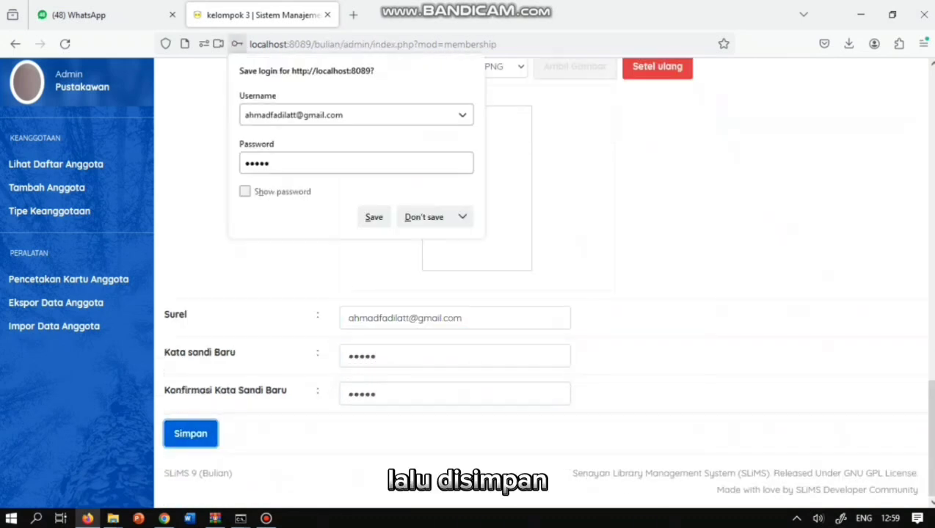